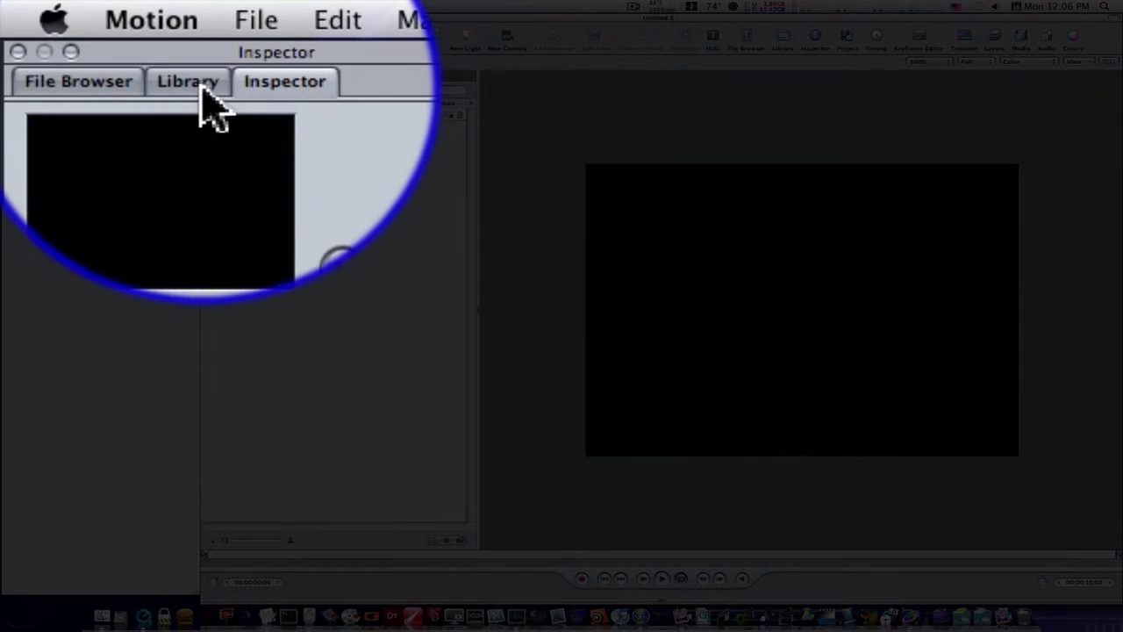
Search the Library for 'basic blur' and apply the basic blur image as a new layer.
click(64, 27)
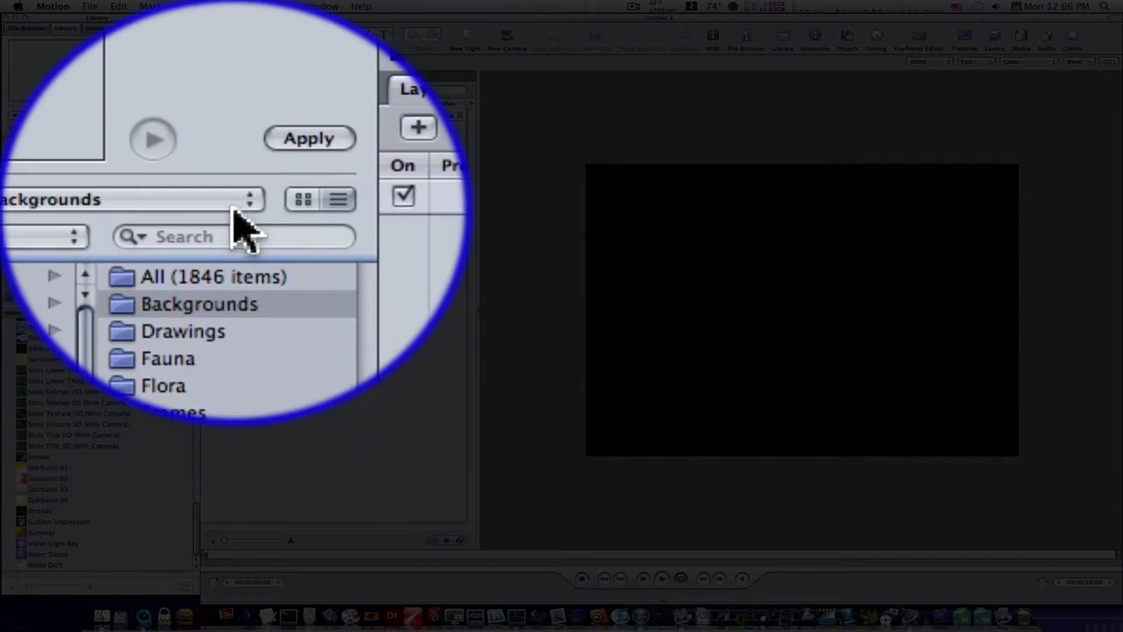
click(230, 224)
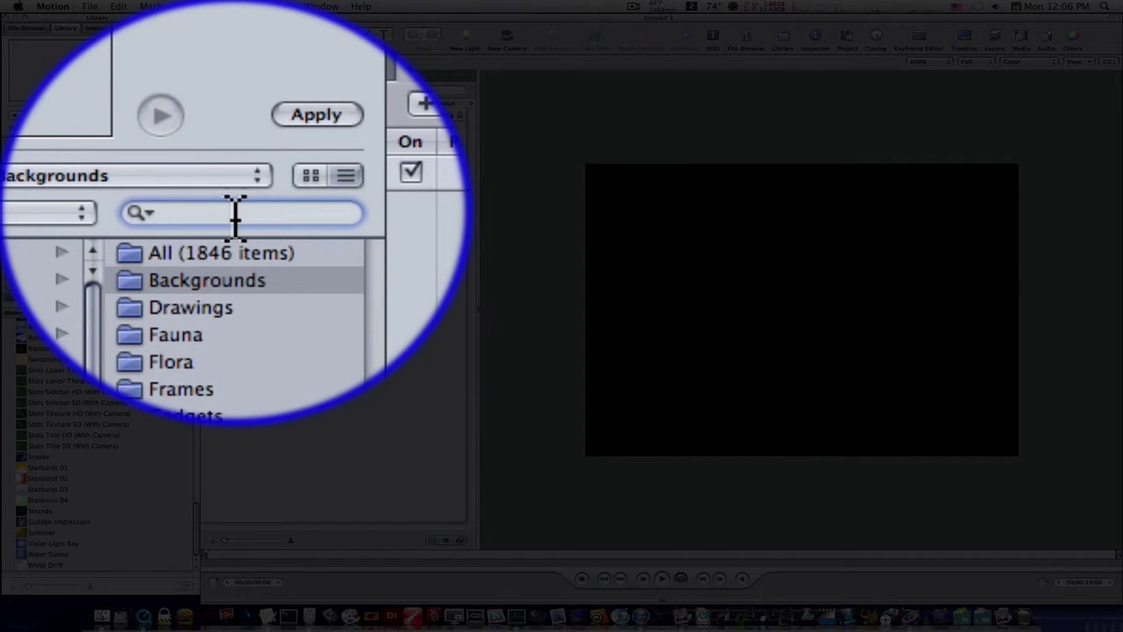
text(basic blur)
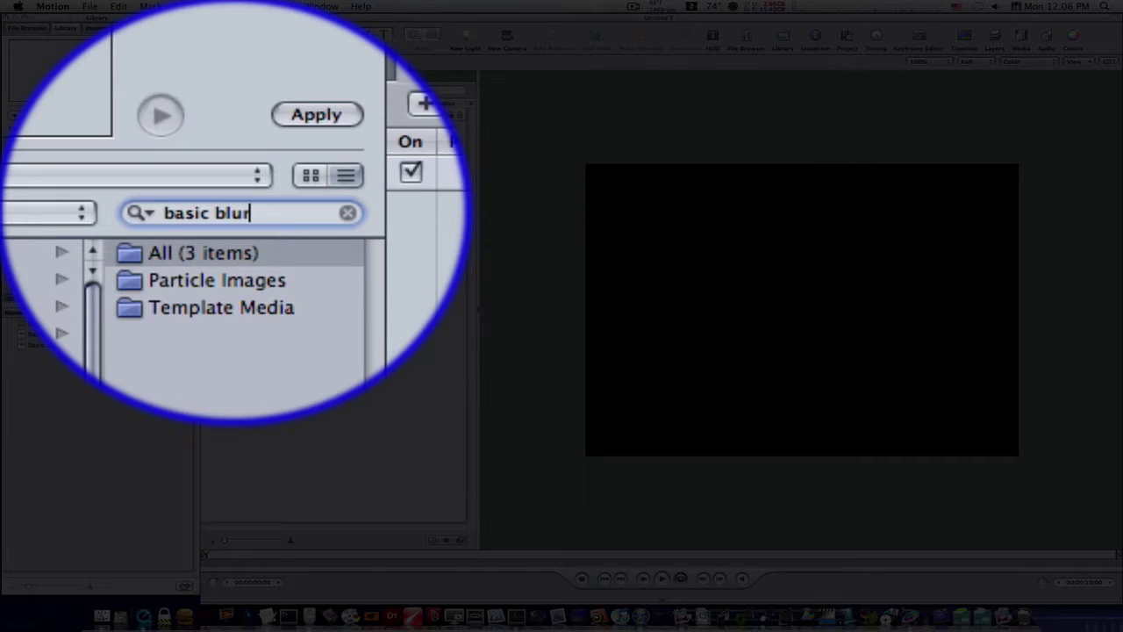
click(163, 321)
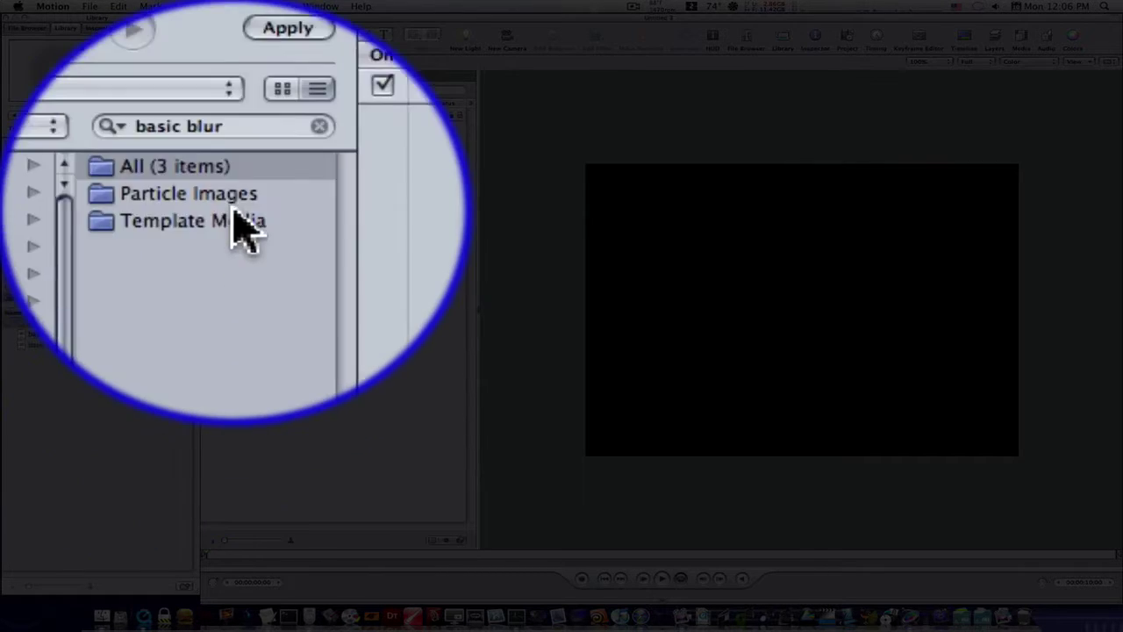
click(176, 93)
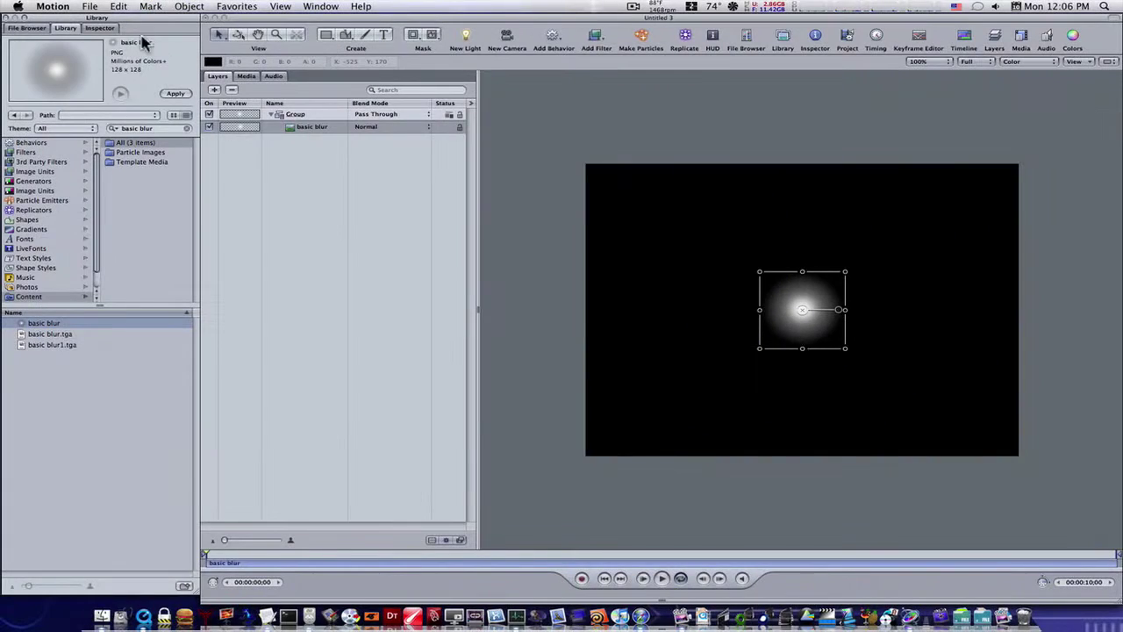
Show the basic blur layer's Image parameters, including Drop Zone and Fit, in the Inspector.
click(113, 29)
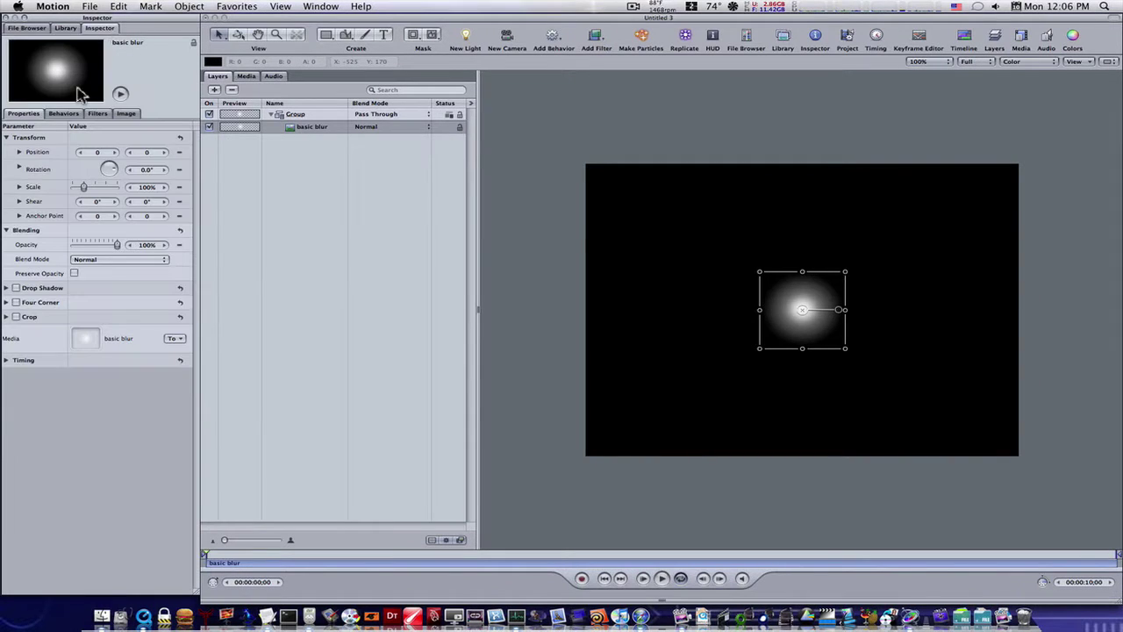
click(126, 113)
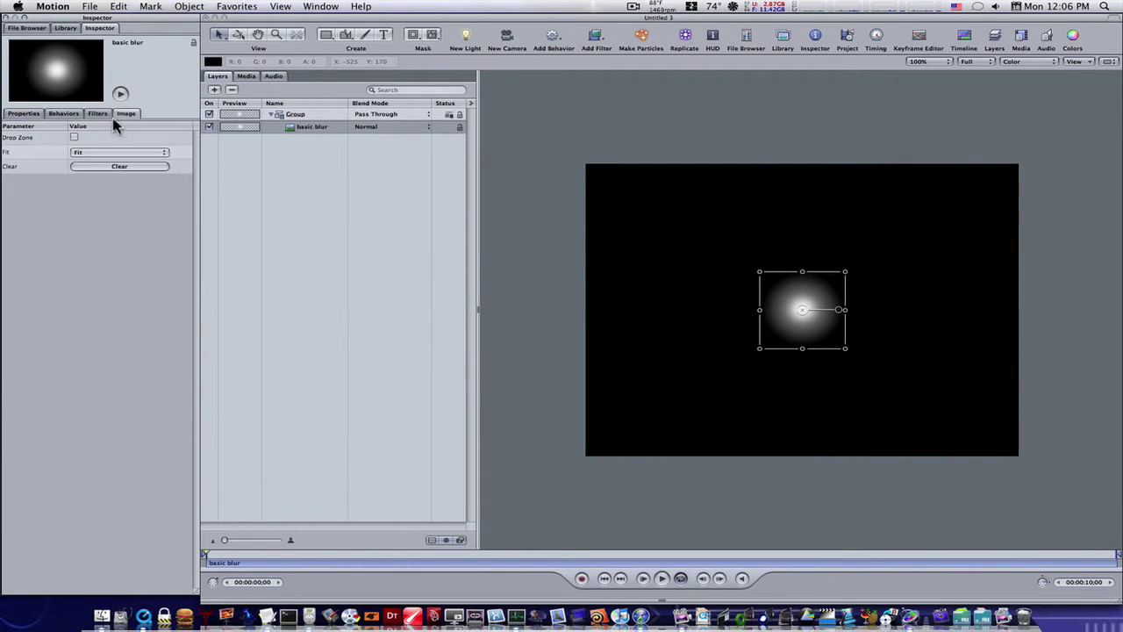
click(98, 115)
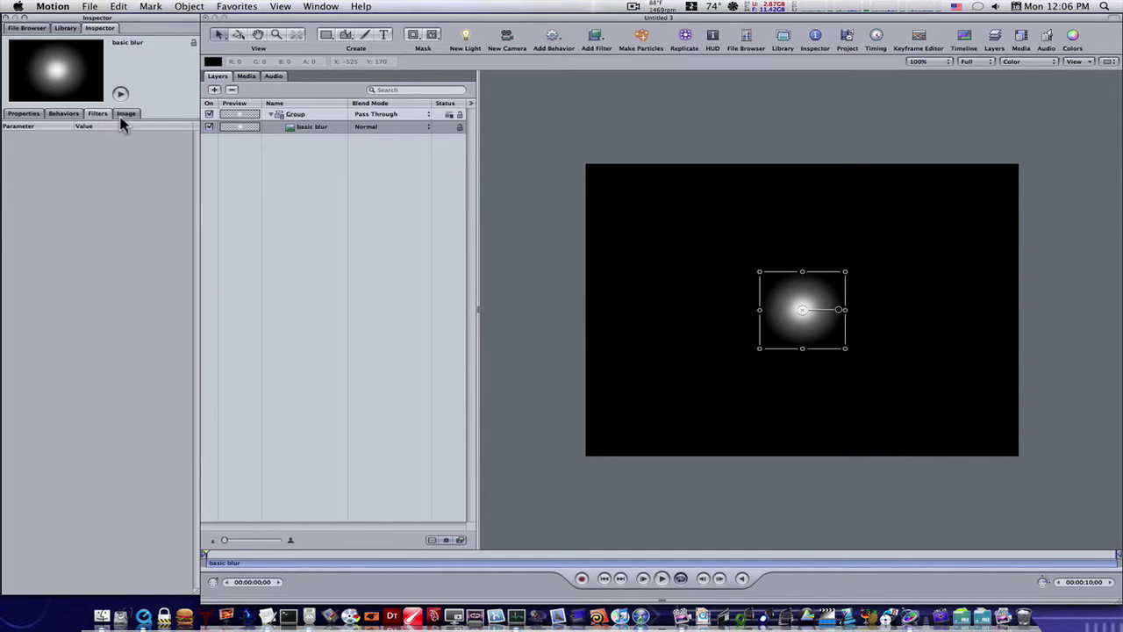
click(125, 114)
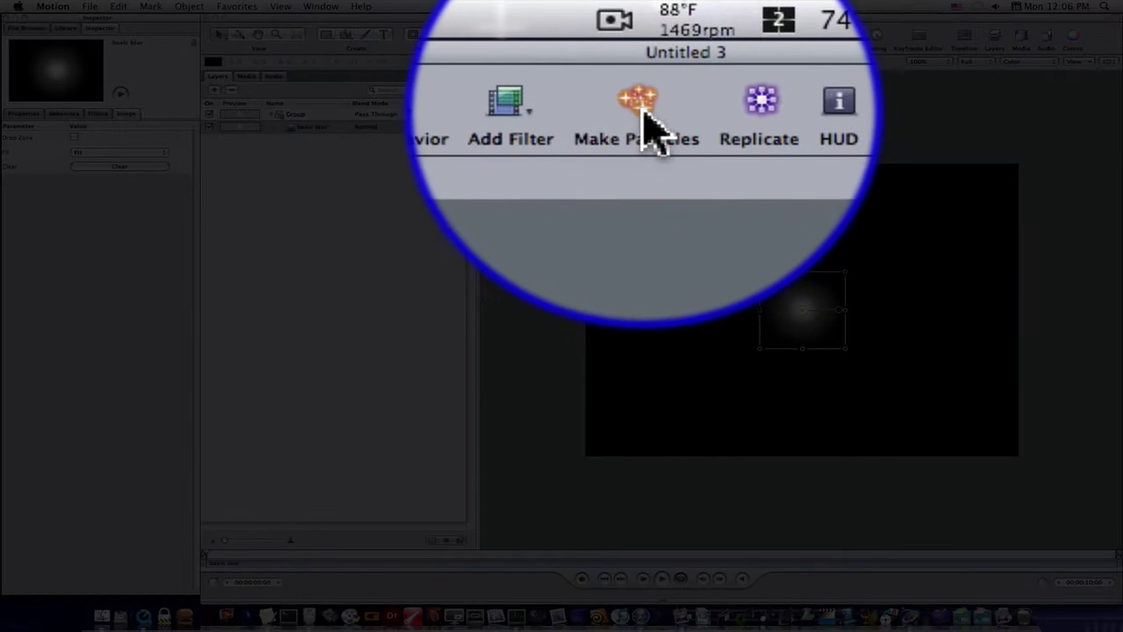
Convert basic blur into a particle emitter and make it 3D.
click(643, 41)
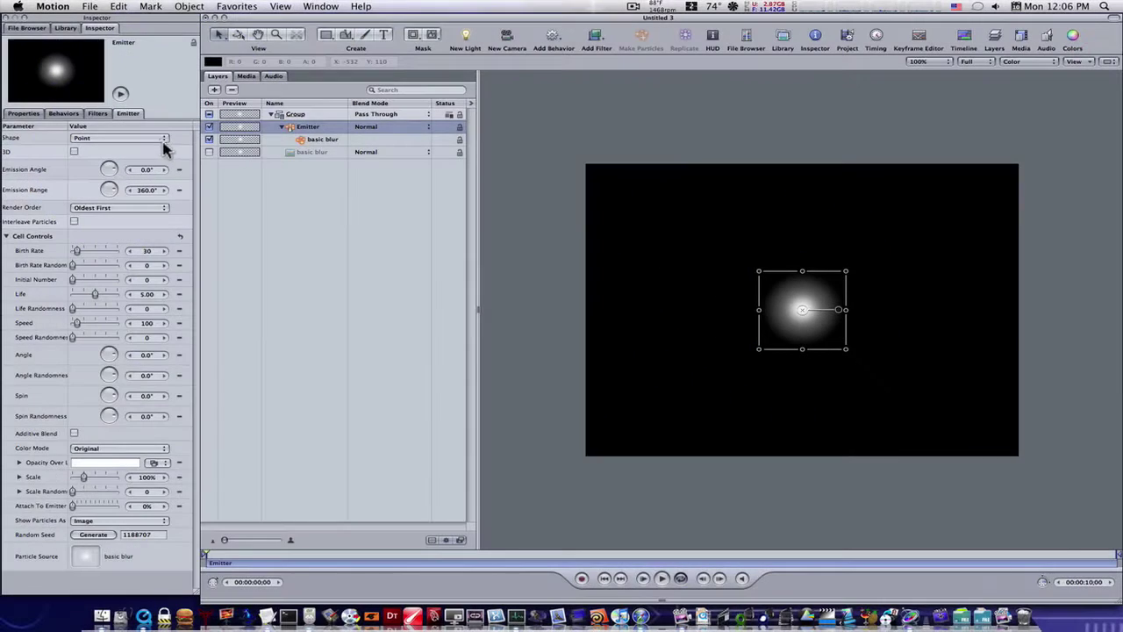
click(161, 142)
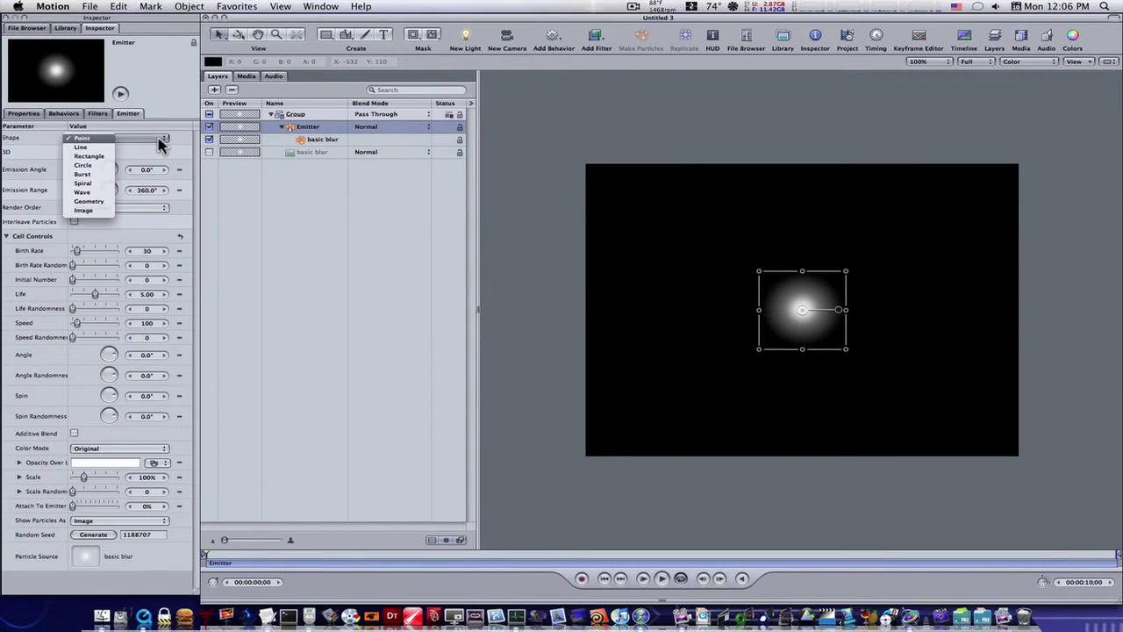
click(112, 137)
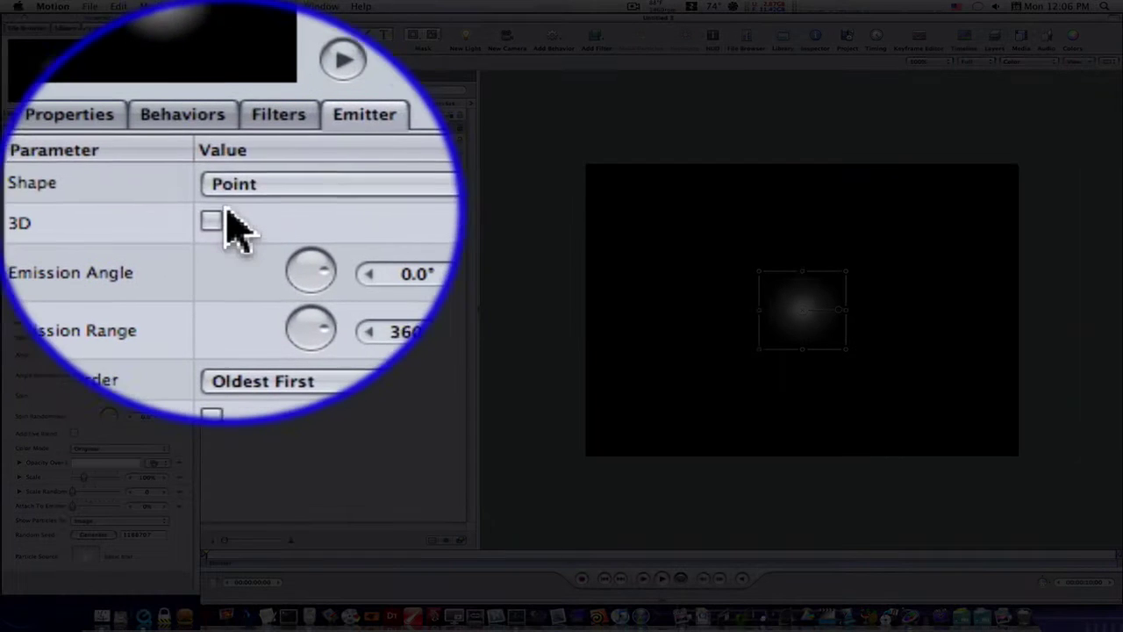
click(73, 151)
Set the emitter Shape to Sphere with particles arranged on its Outline.
click(238, 220)
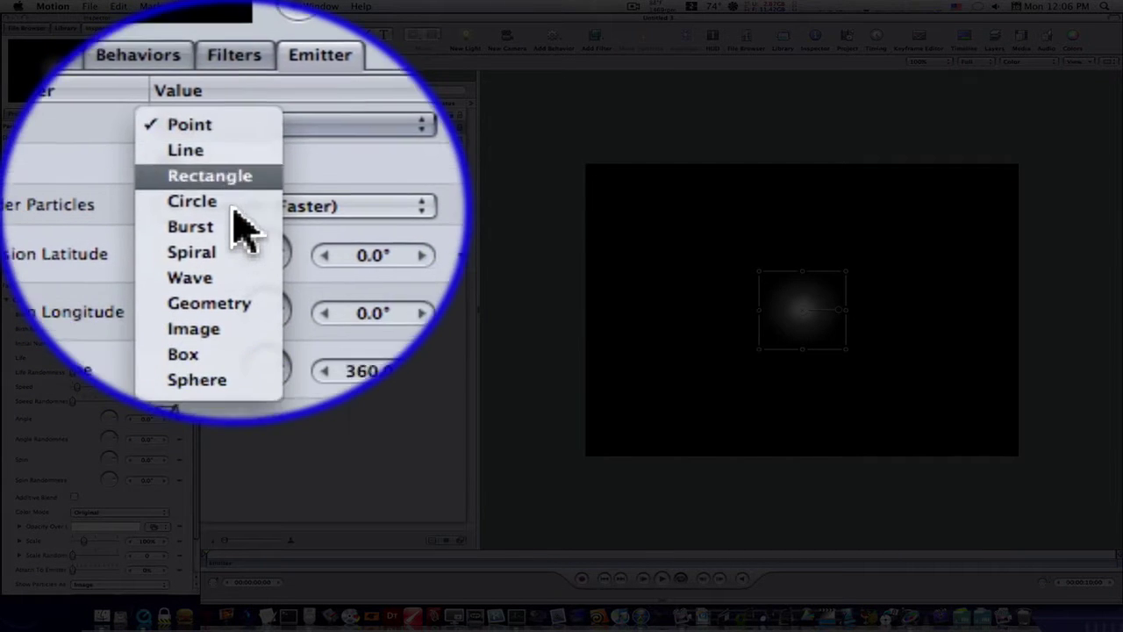
click(93, 230)
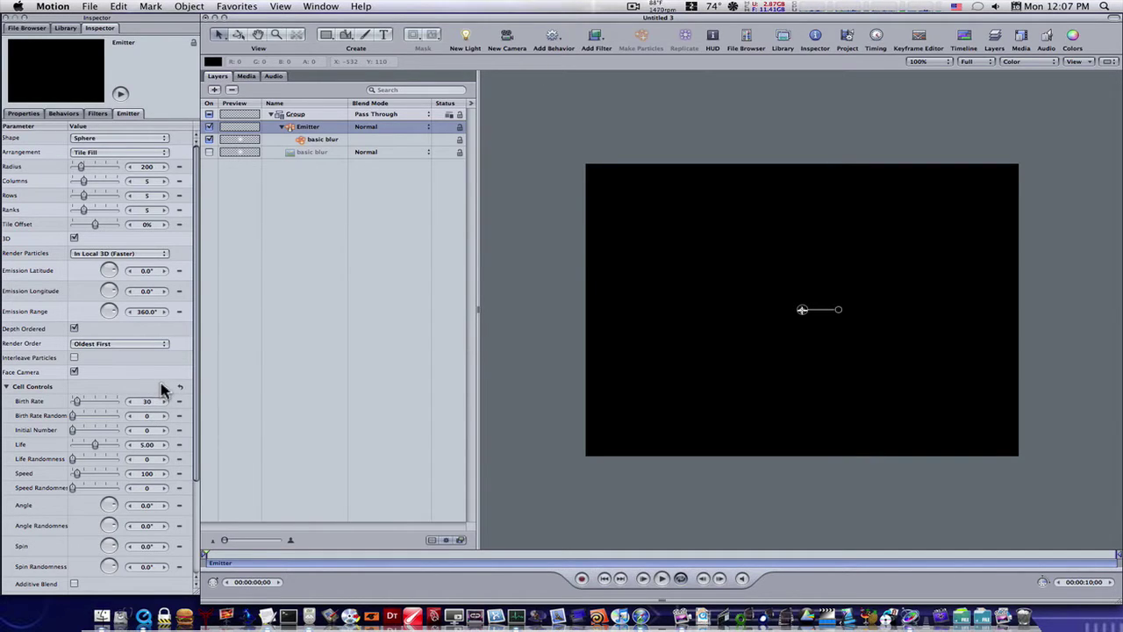
click(111, 153)
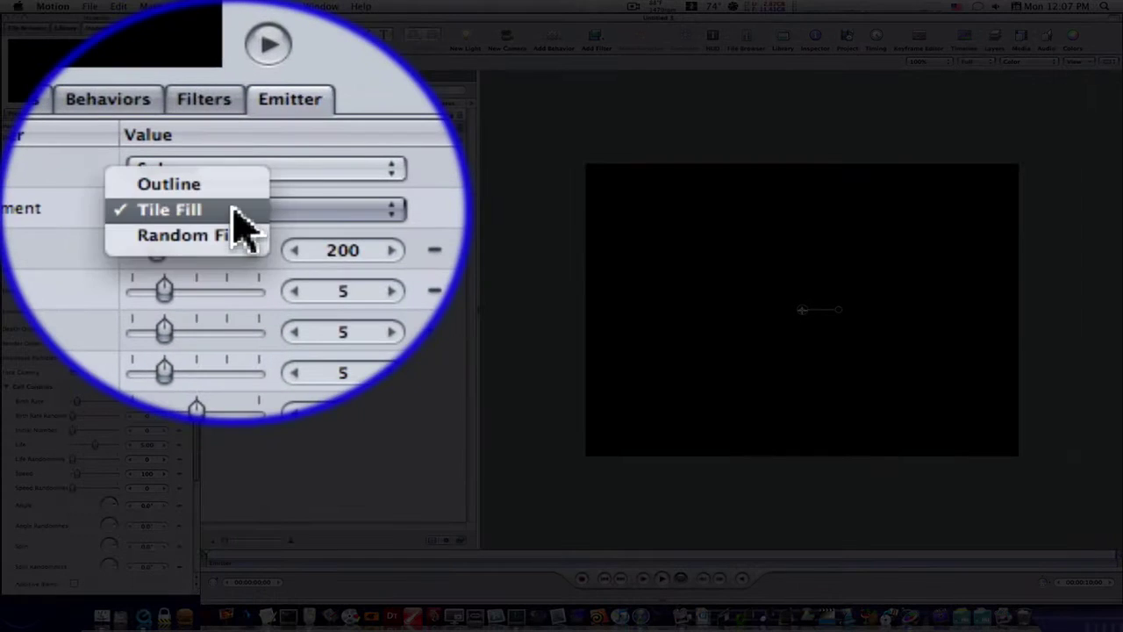
click(230, 185)
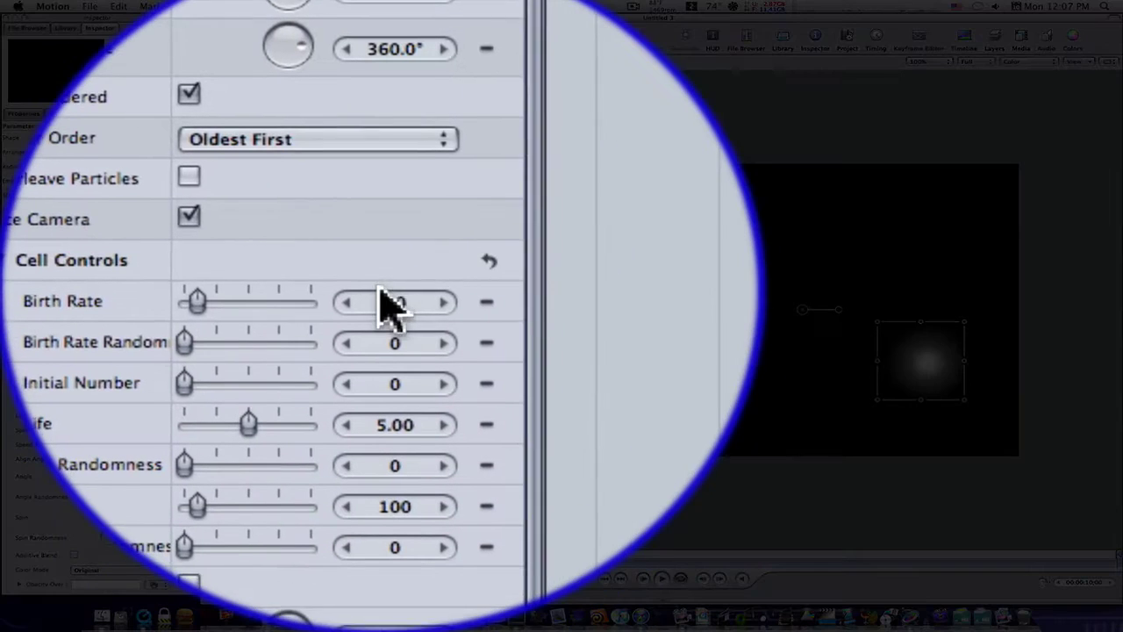
Set the emitter's Birth Rate to 0 and Initial Number to 700.
double_click(146, 358)
text(0)
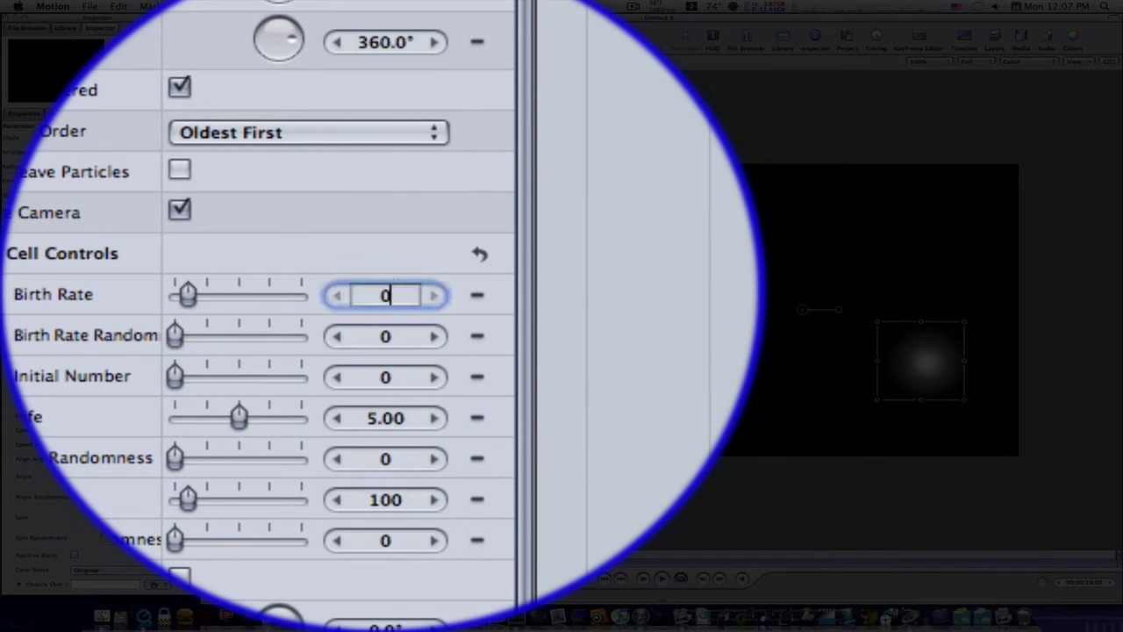
key(Return)
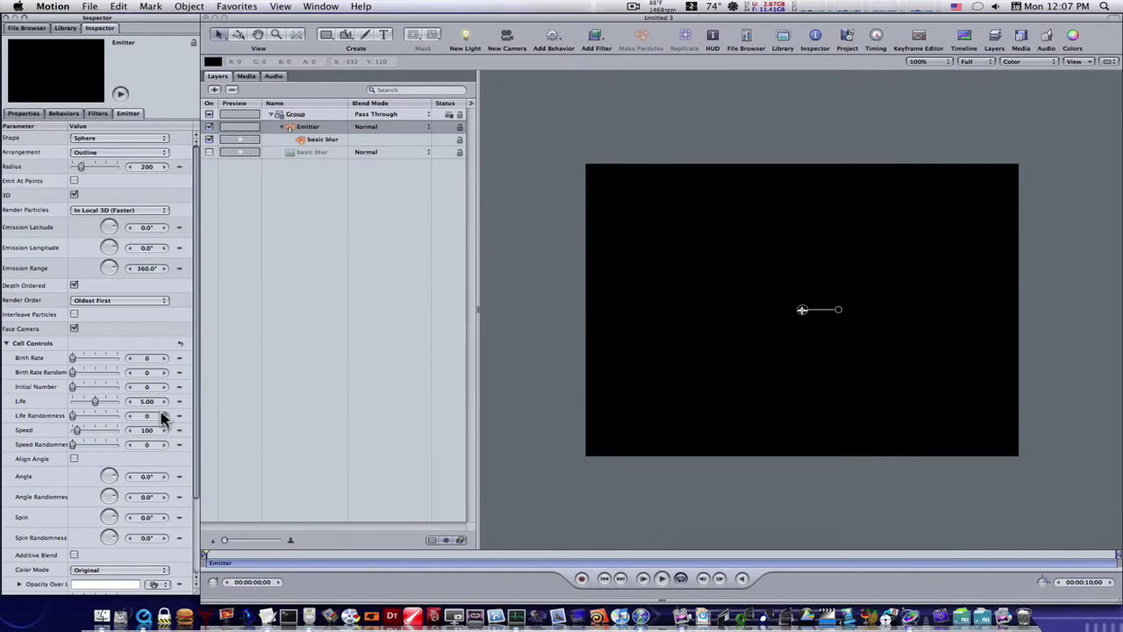
click(148, 387)
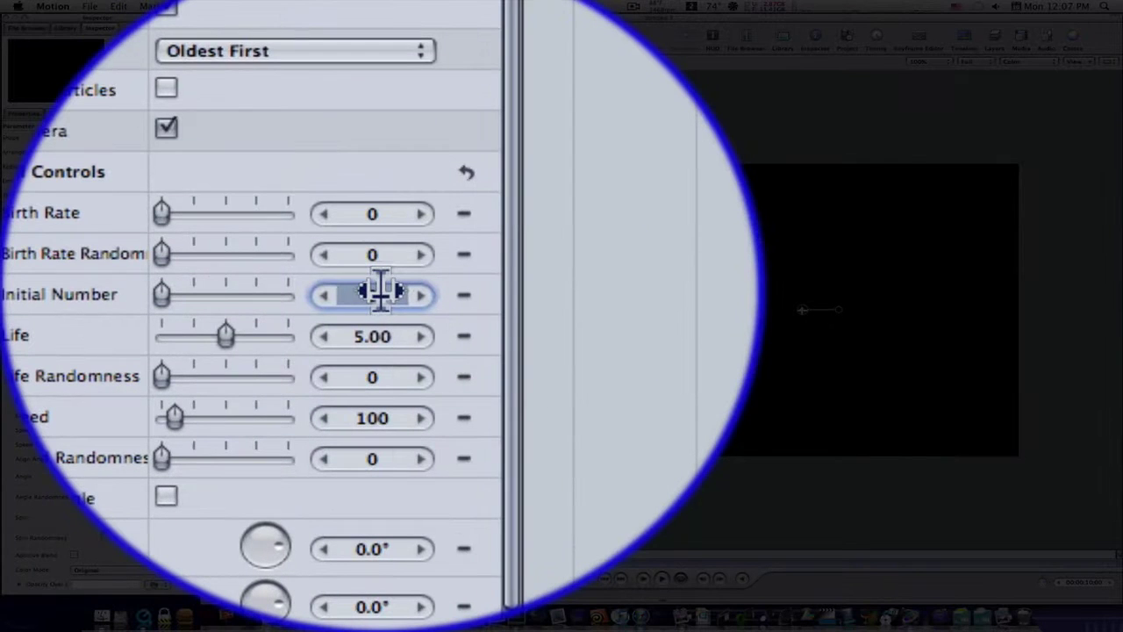
text(700)
key(Return)
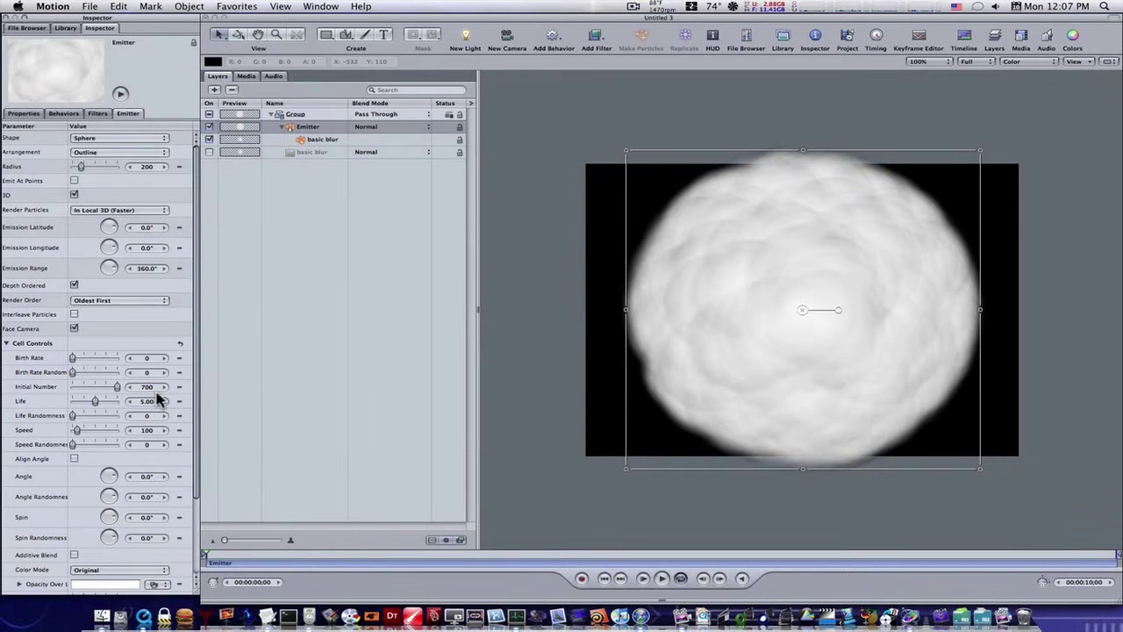
drag(196, 372, 195, 454)
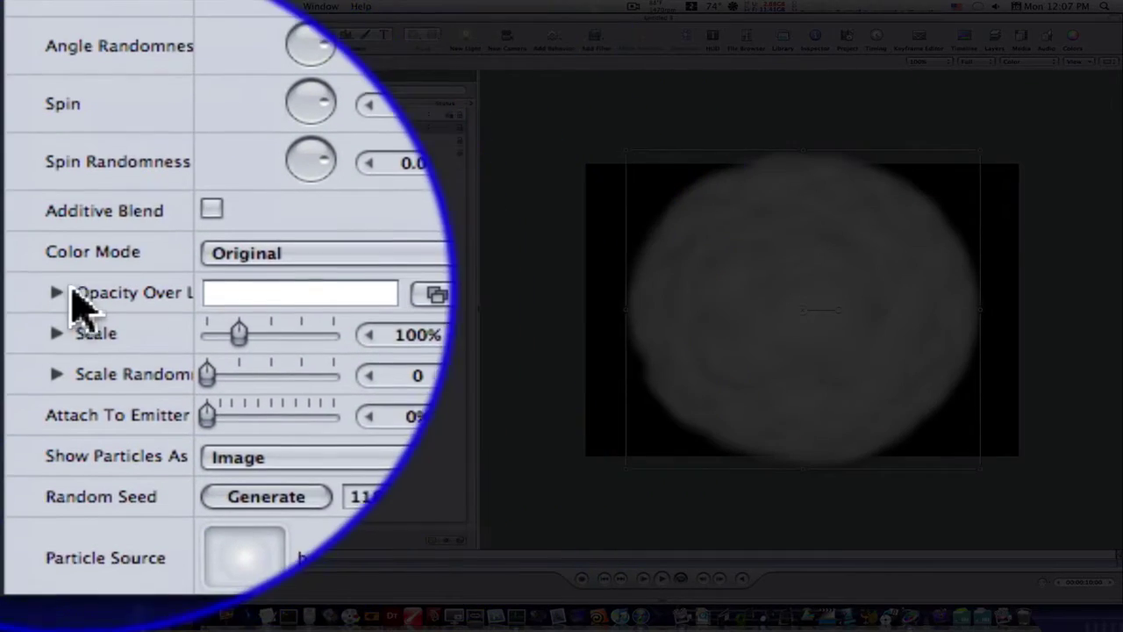
Color particles from the Film Noir color range, scale them to 13%, and collapse the Emitter.
click(263, 254)
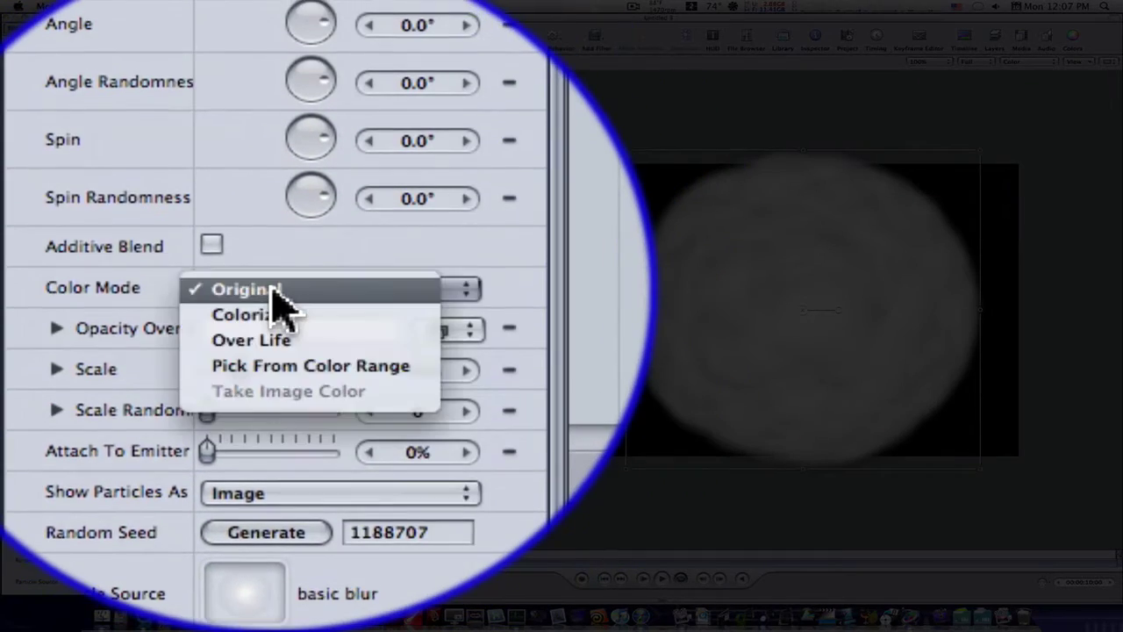
click(279, 290)
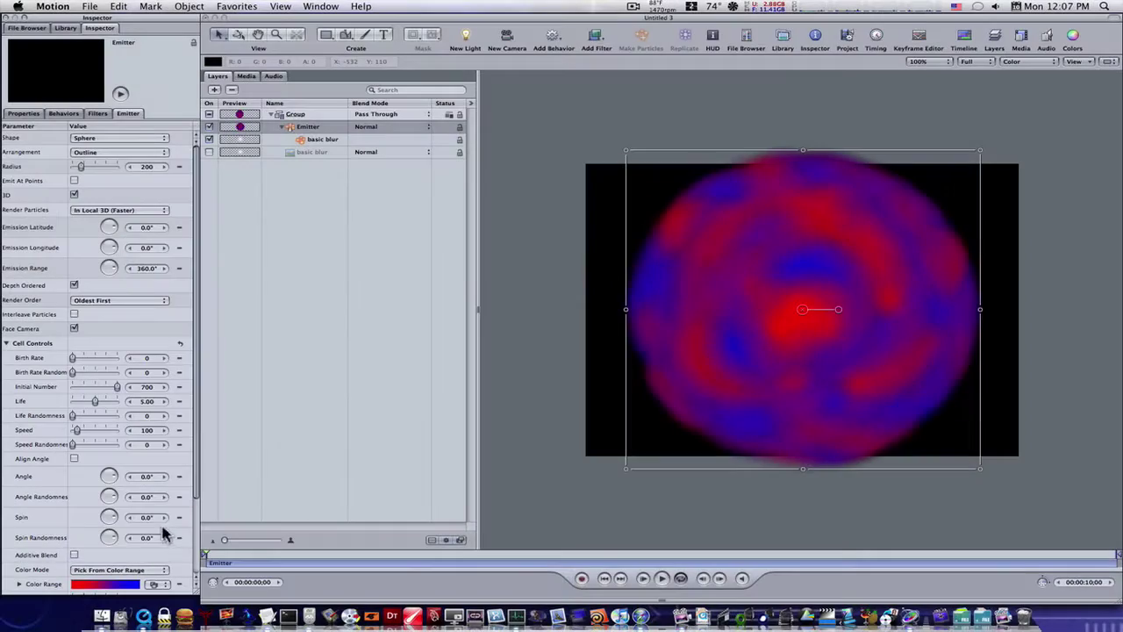
drag(197, 471, 183, 559)
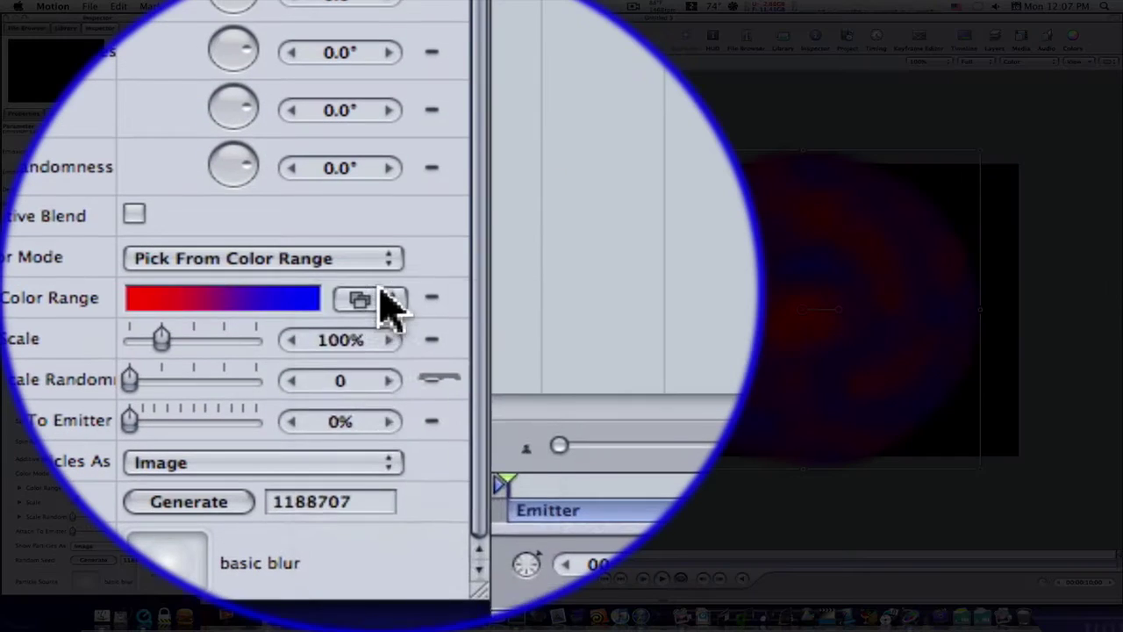
click(155, 488)
mouse_move(379, 525)
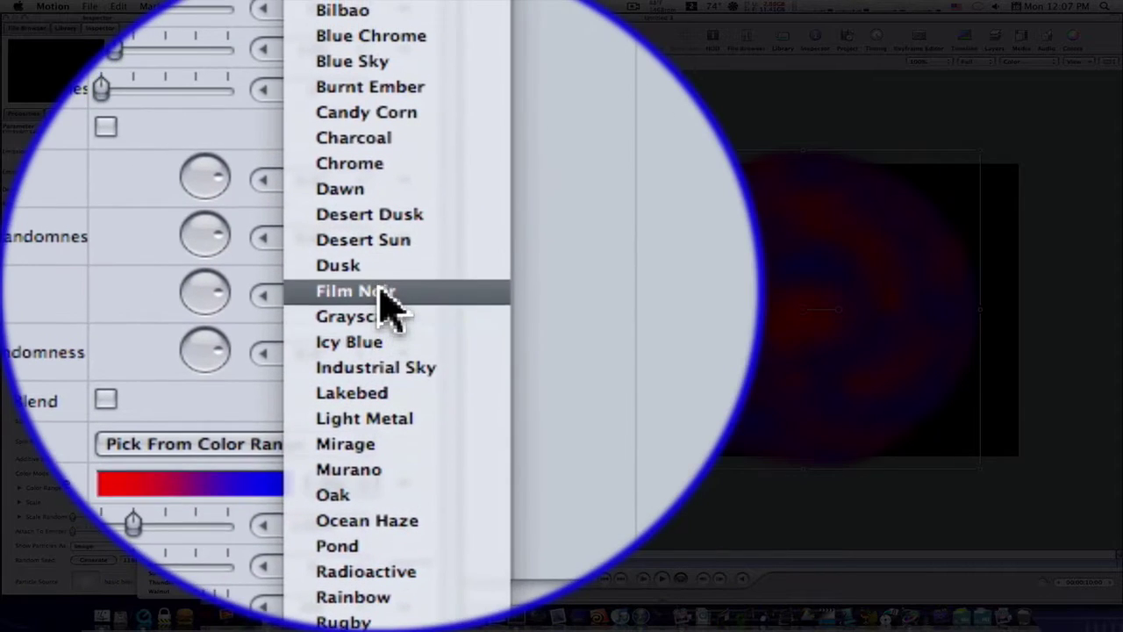
click(380, 293)
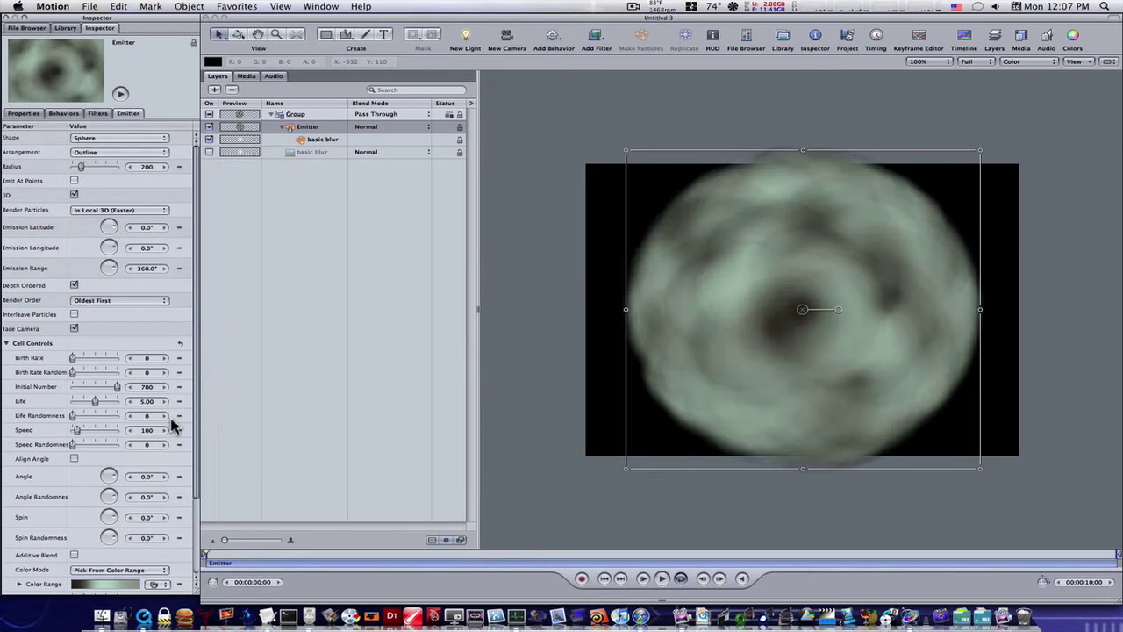
drag(200, 401, 123, 495)
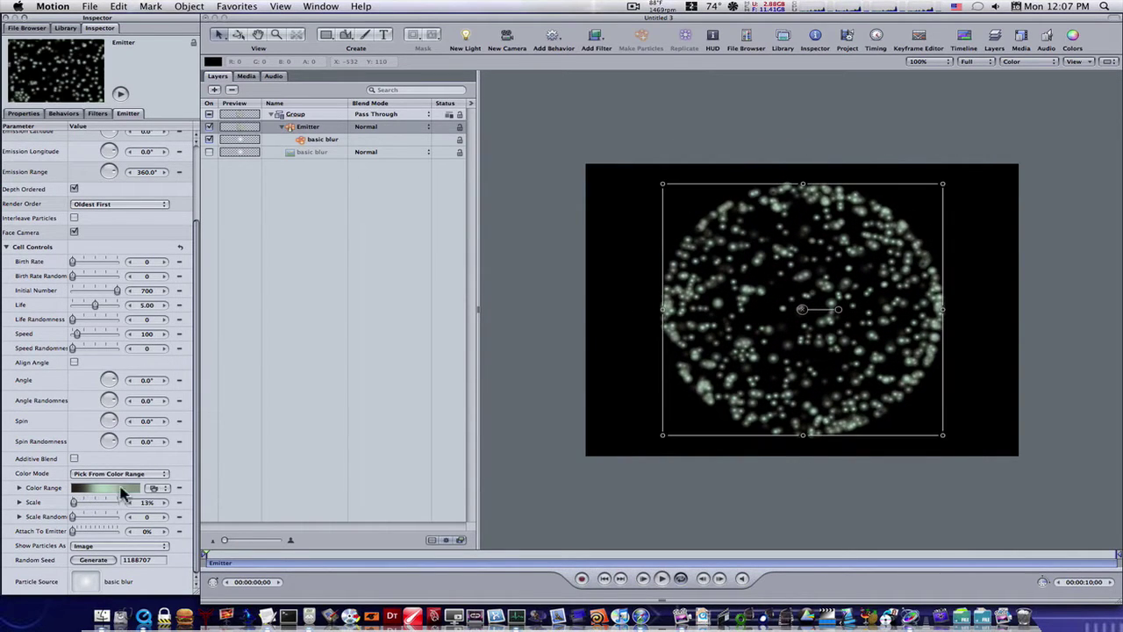
click(280, 128)
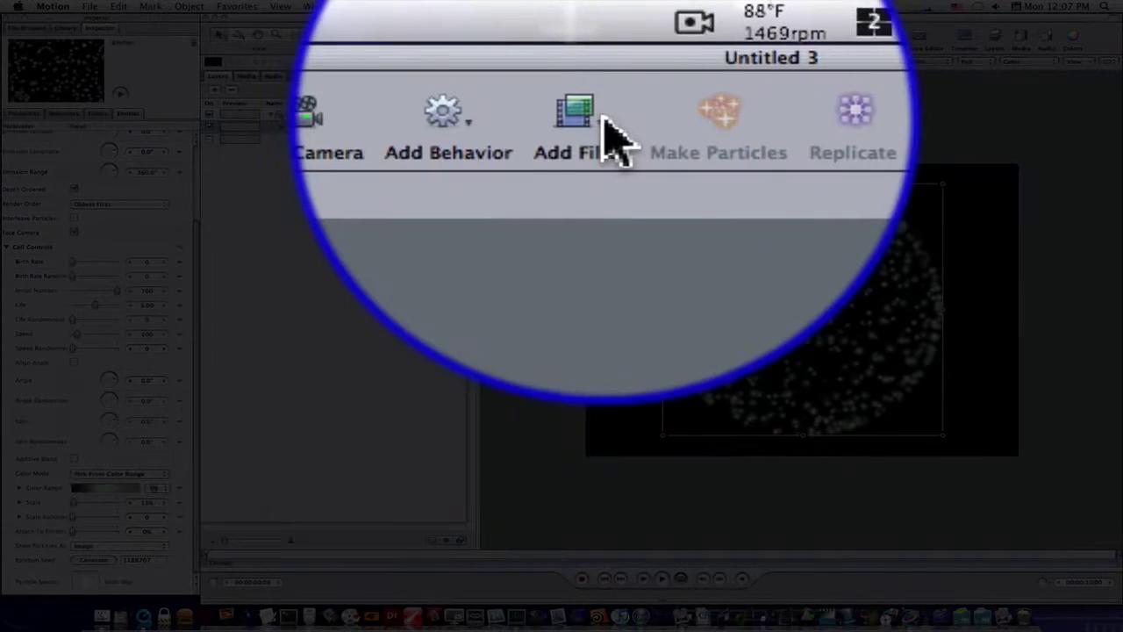
Add a Light Rays filter to the Emitter with Amount 136 and Glow 4.62.
click(604, 37)
mouse_move(612, 85)
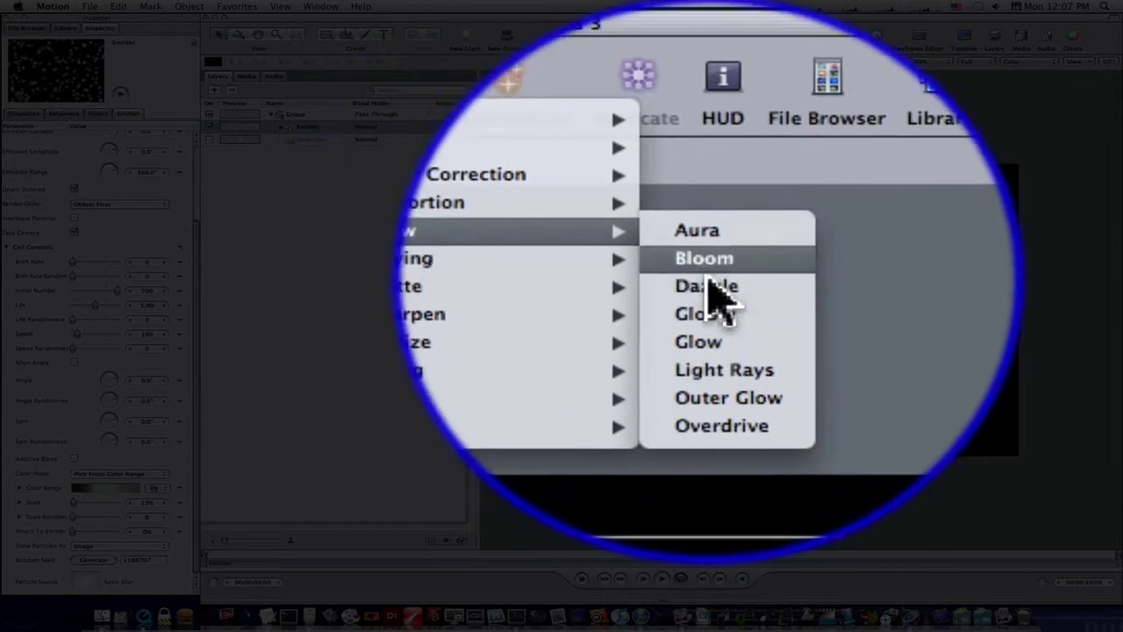
click(723, 296)
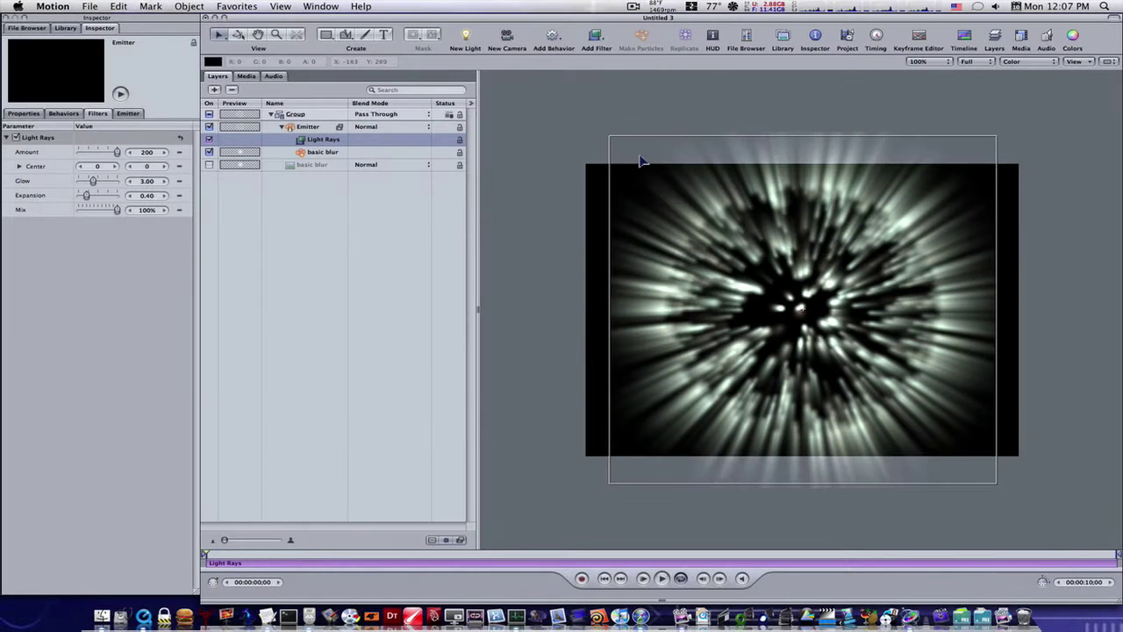
drag(119, 155, 102, 188)
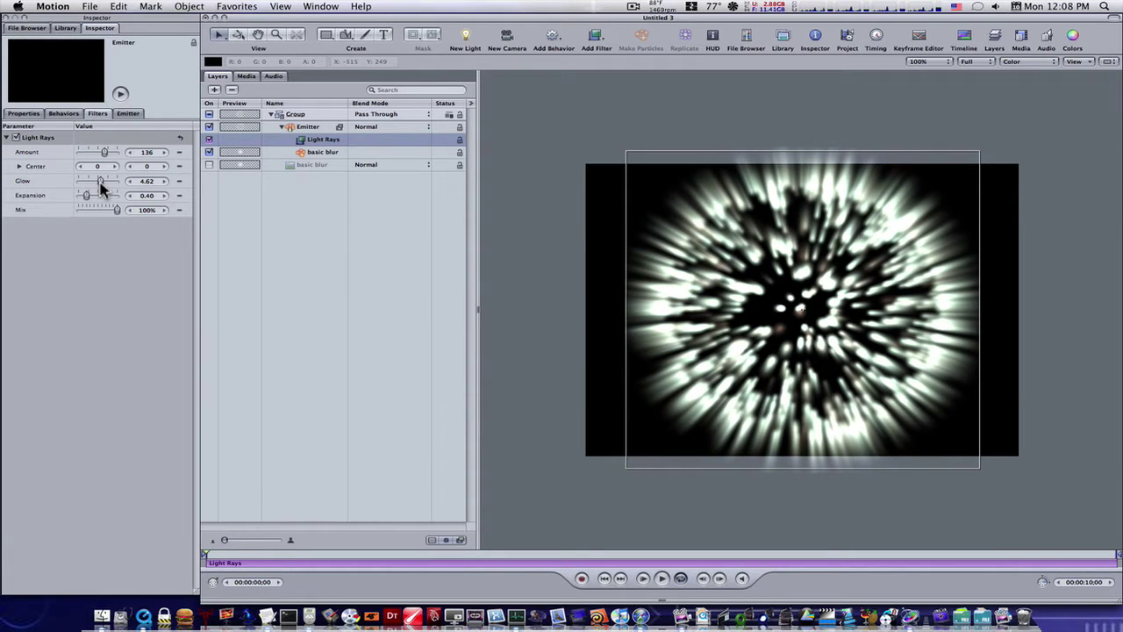
click(293, 127)
click(596, 39)
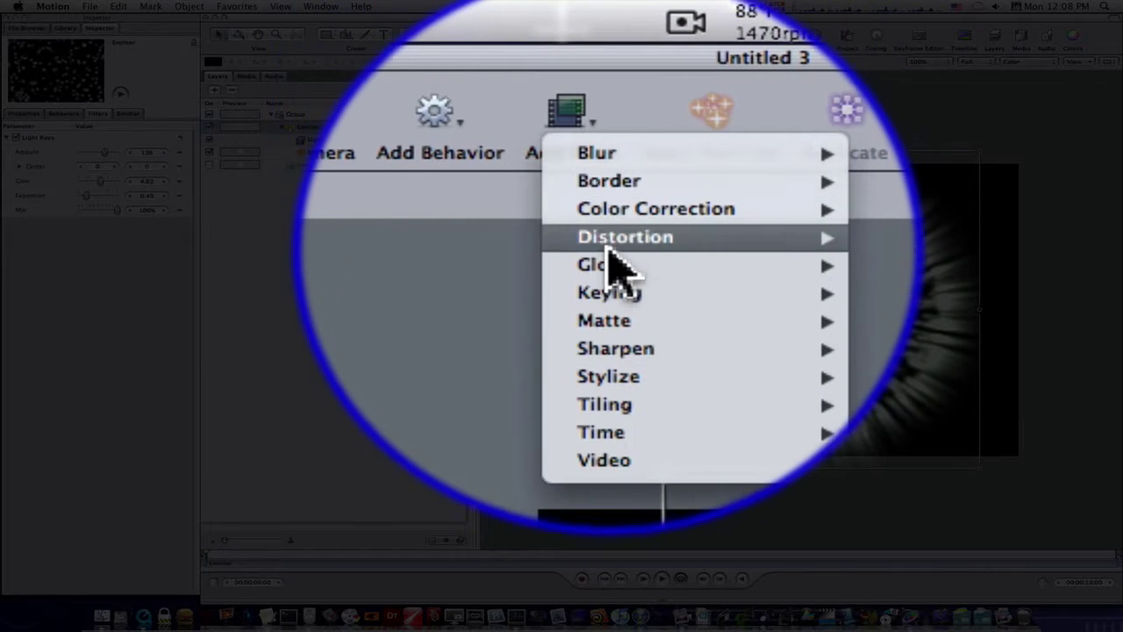
Add a Dazzle filter with Amount 5, Threshold 96, Brightness 43 and Spike Count 7.
mouse_move(610, 263)
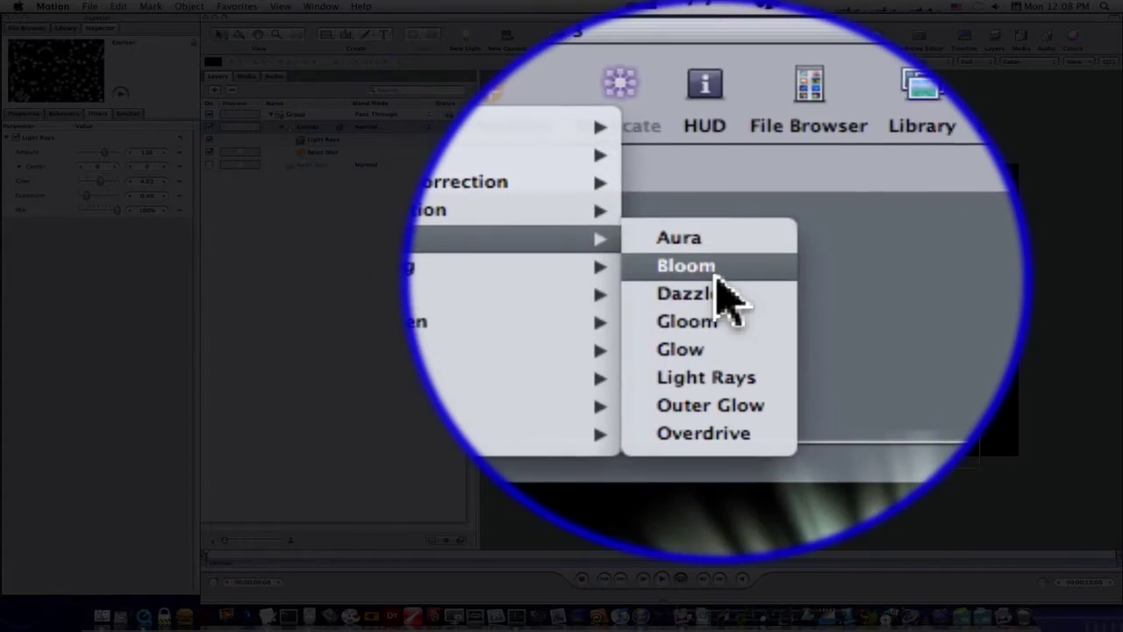
click(716, 103)
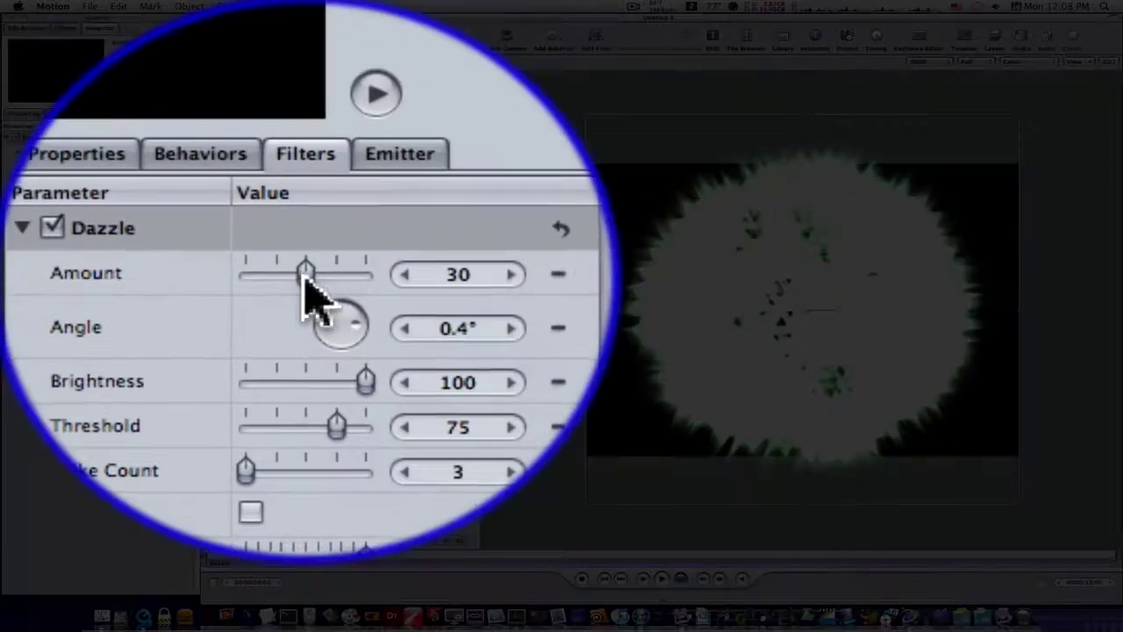
drag(96, 153, 80, 154)
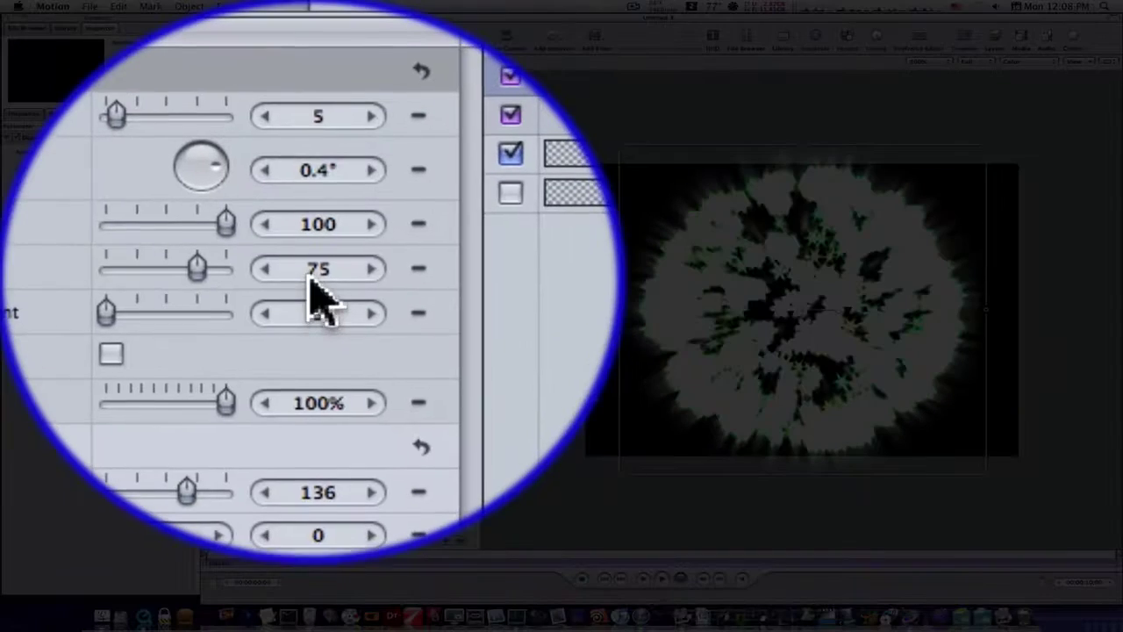
drag(148, 203, 165, 204)
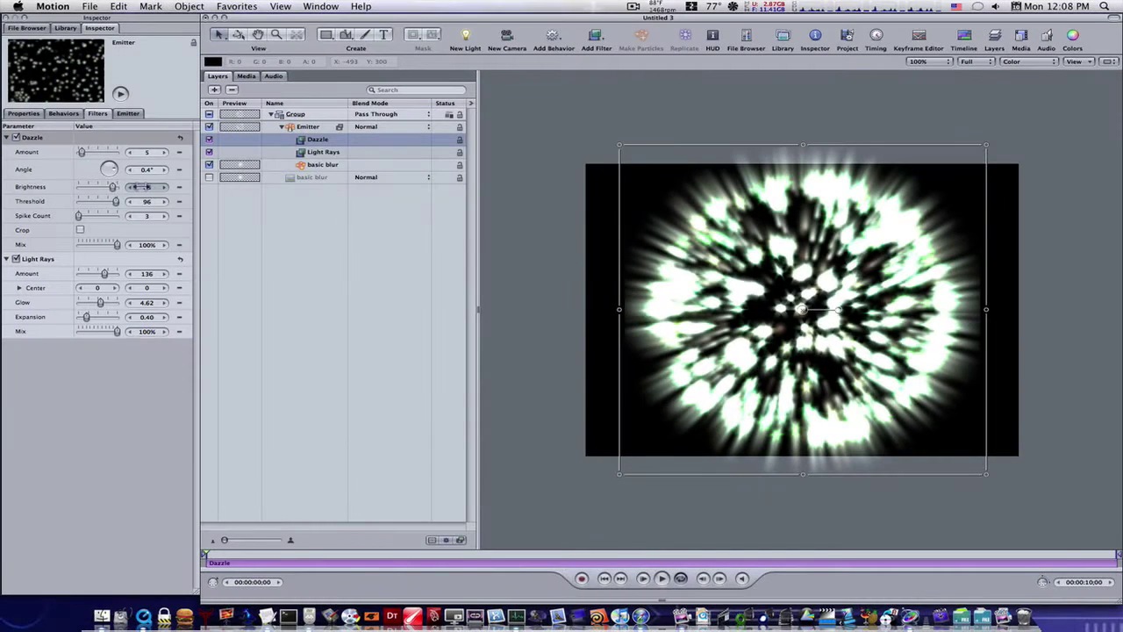
drag(140, 186, 121, 186)
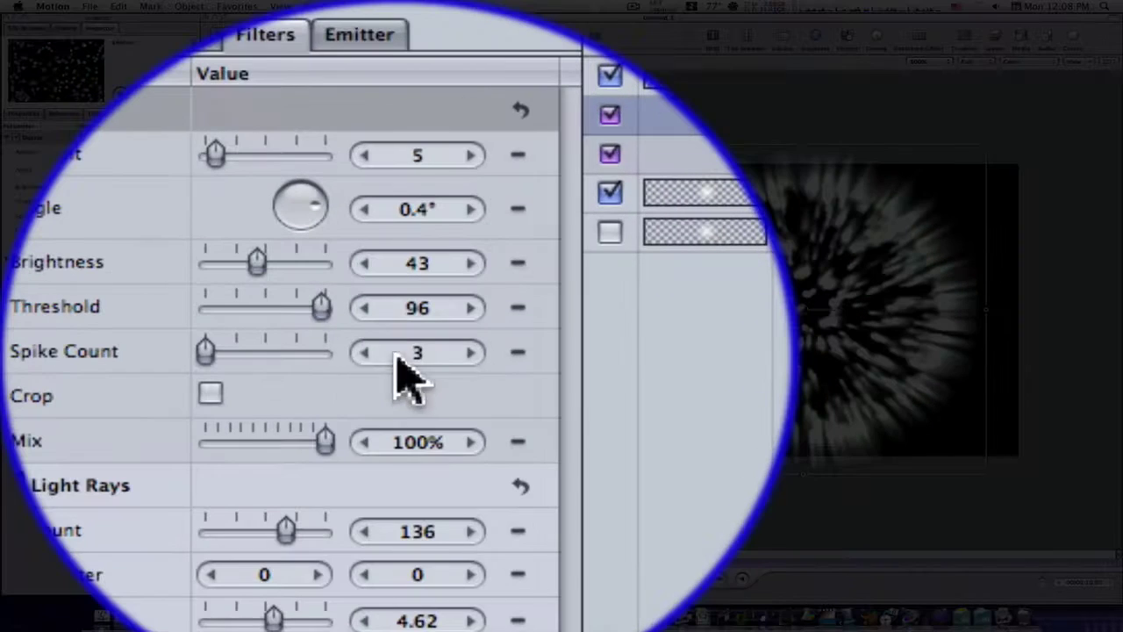
click(145, 216)
text(7)
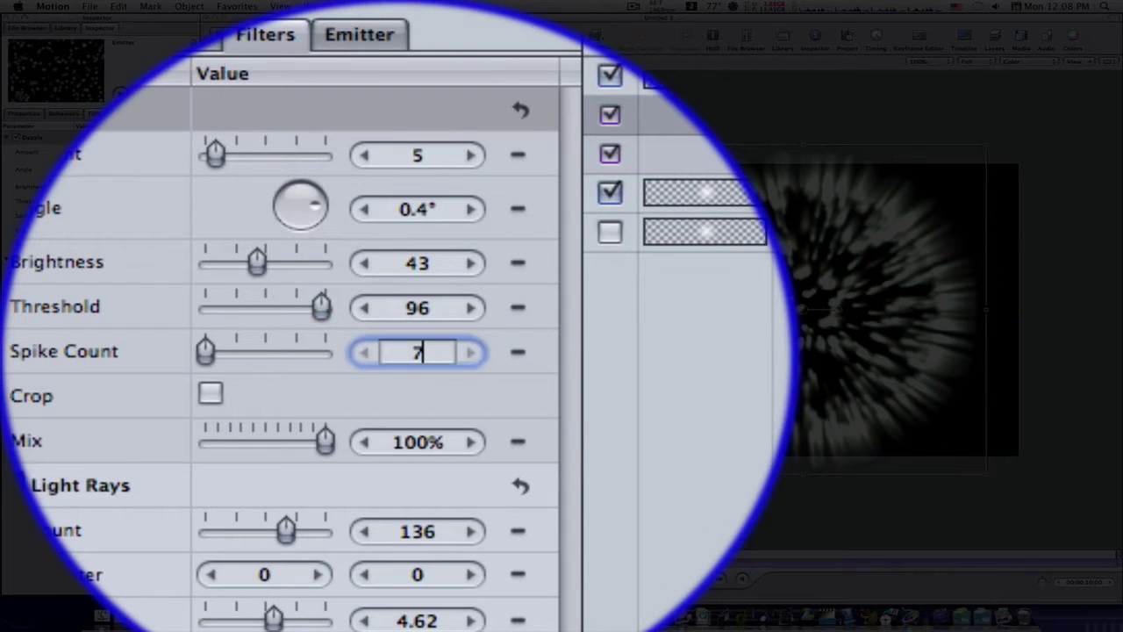
key(Return)
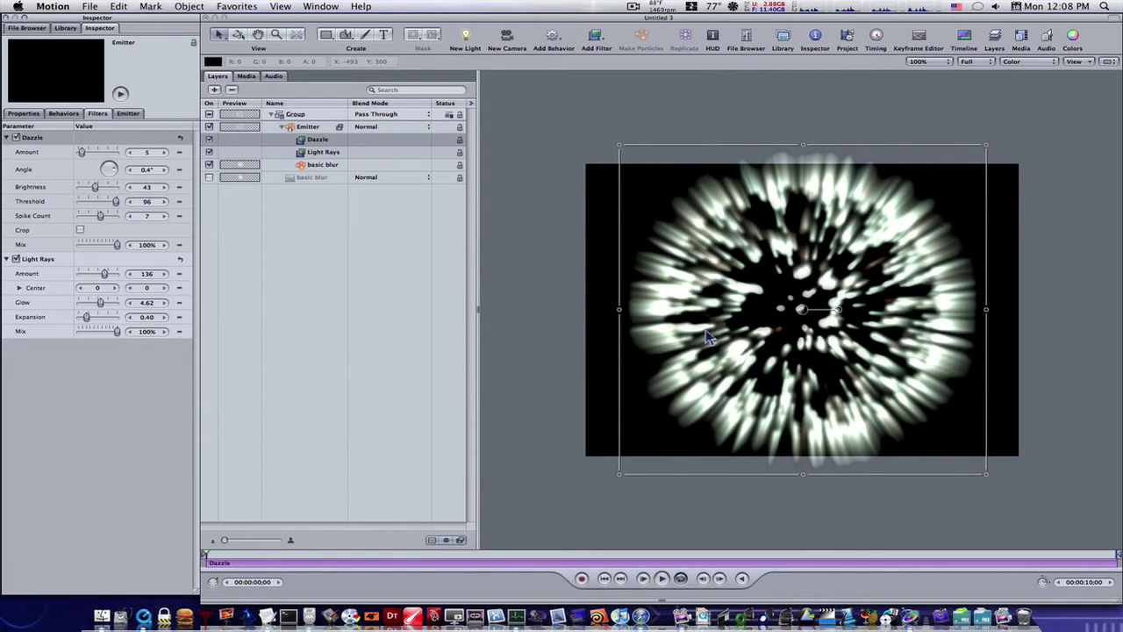
Add a new Camera to the project and switch the Group to 3D.
click(271, 115)
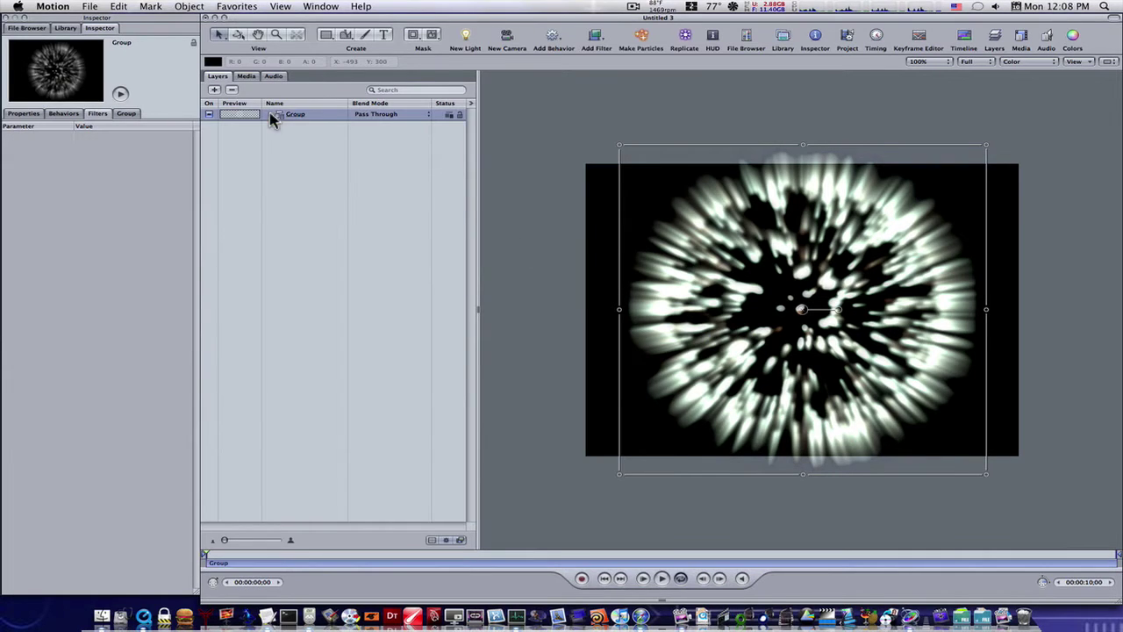
click(508, 37)
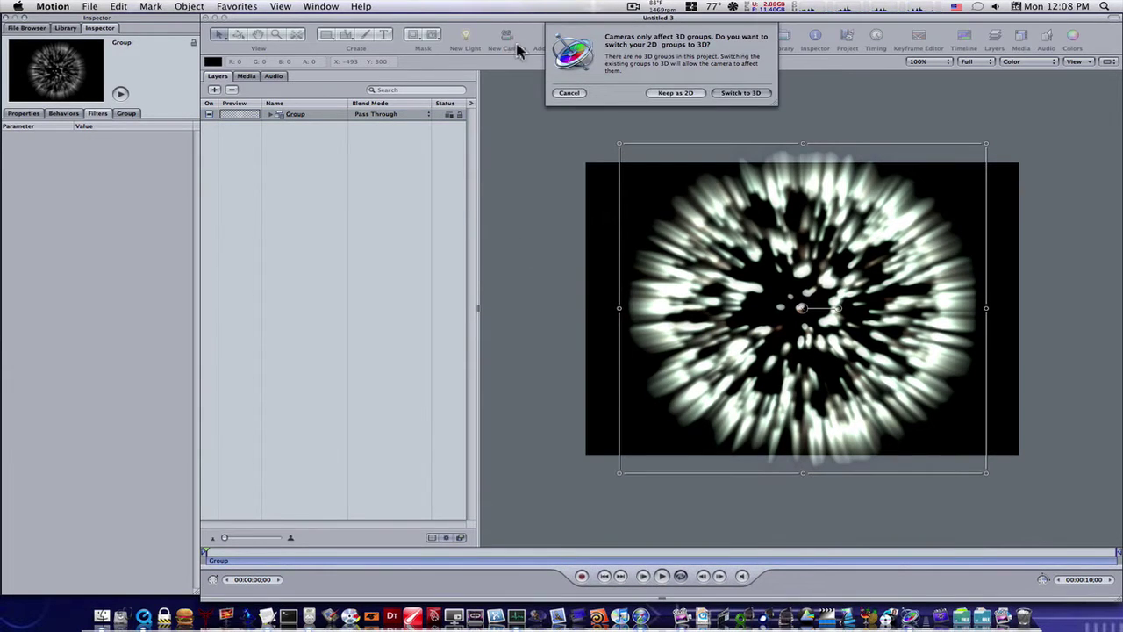
click(742, 94)
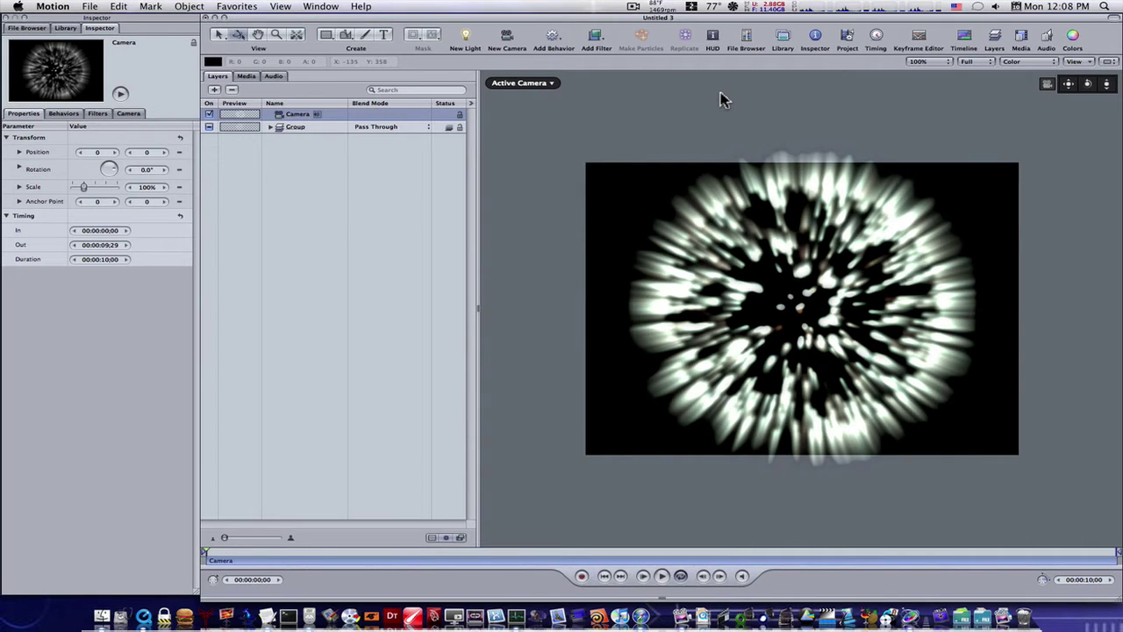
click(271, 127)
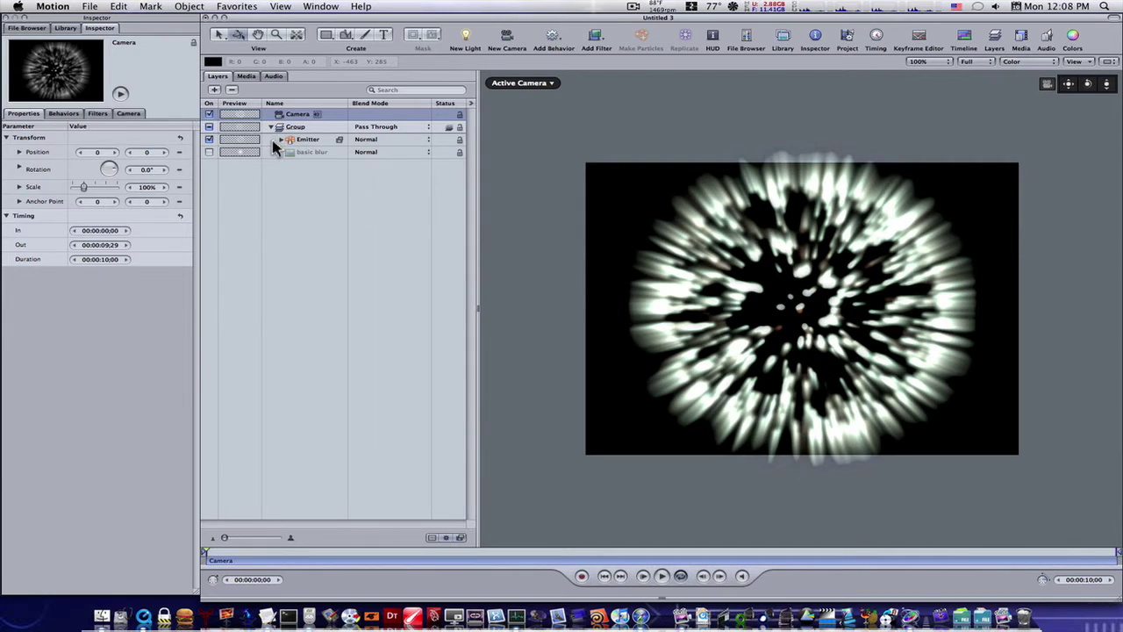
click(275, 145)
click(555, 40)
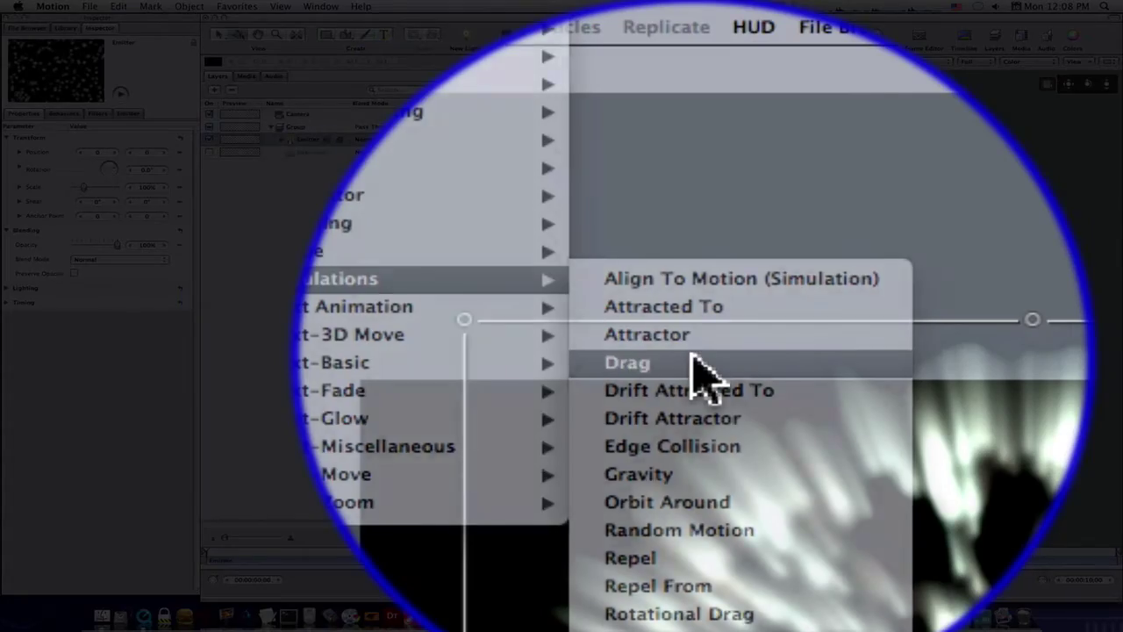
Add a Drag simulation to the Emitter with Amount 30.
click(727, 176)
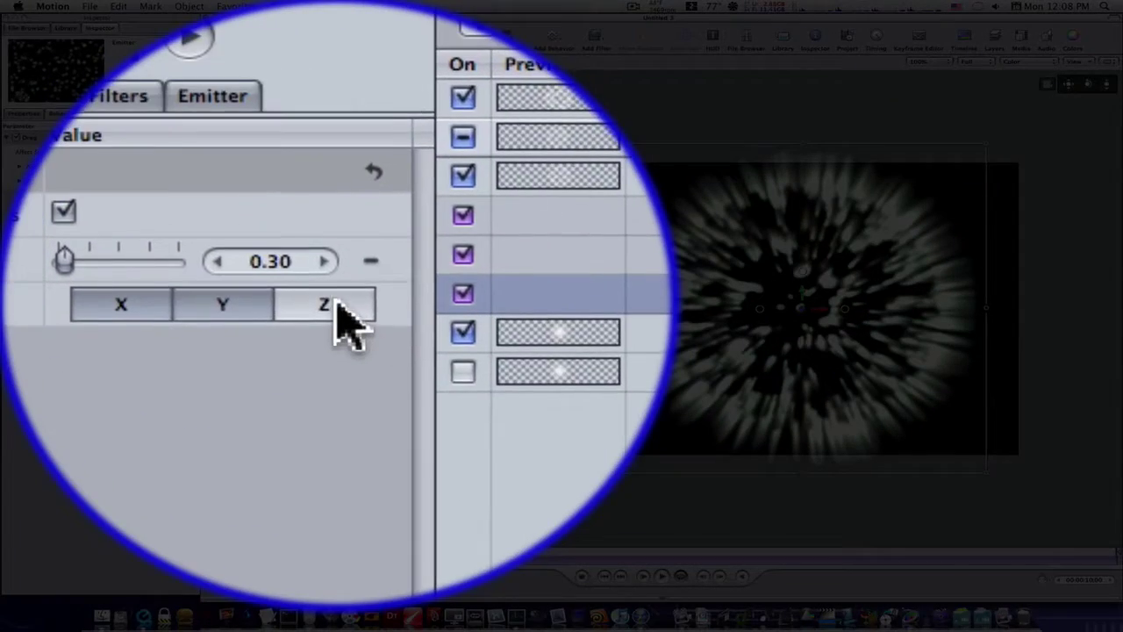
click(162, 179)
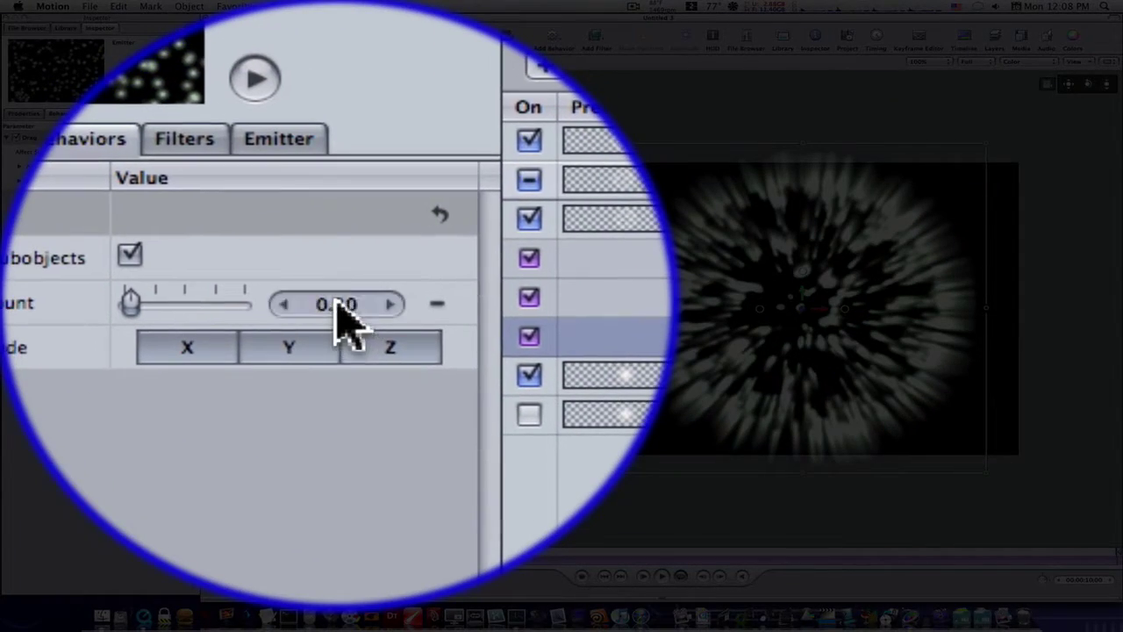
click(313, 288)
text(30)
key(Return)
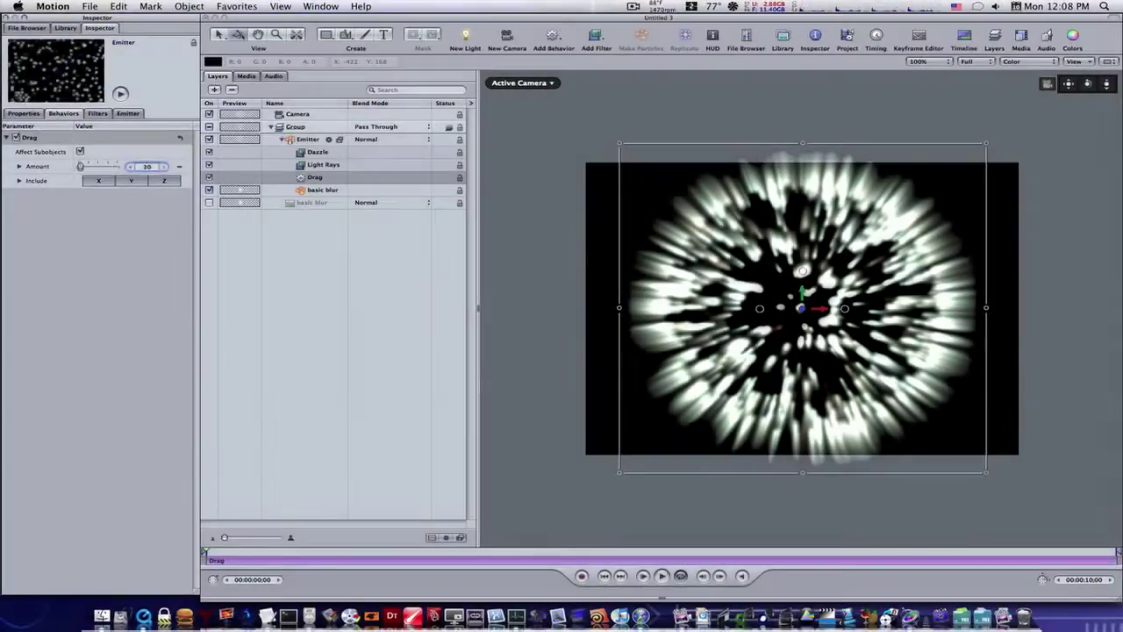
Give the Camera a Sweep behavior ending at 360° on Swivel Y.
click(297, 115)
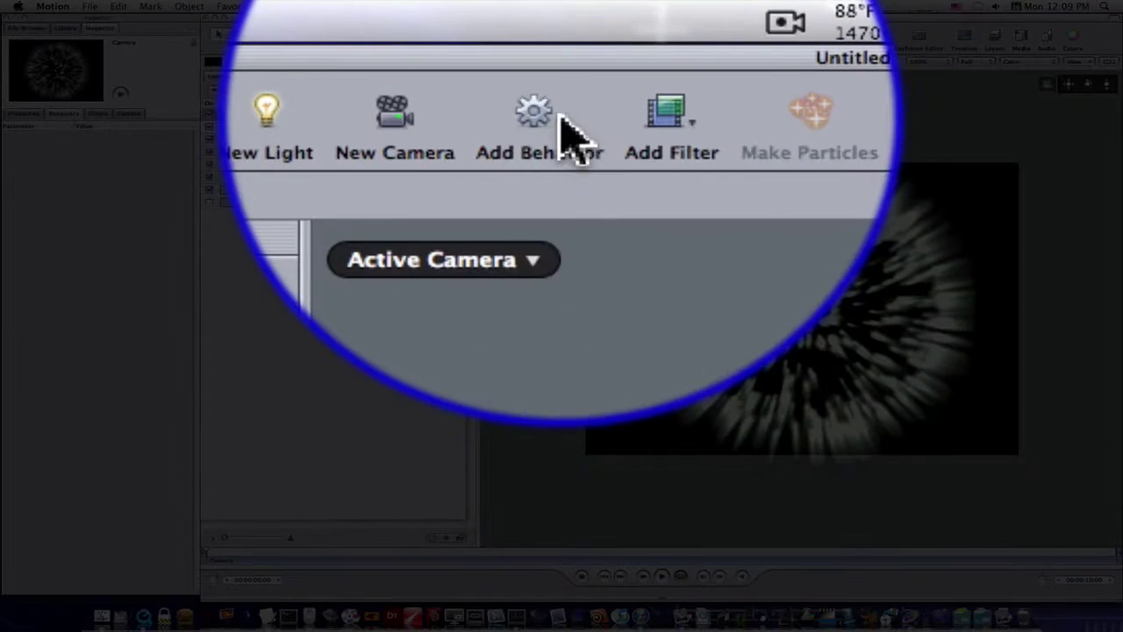
click(545, 43)
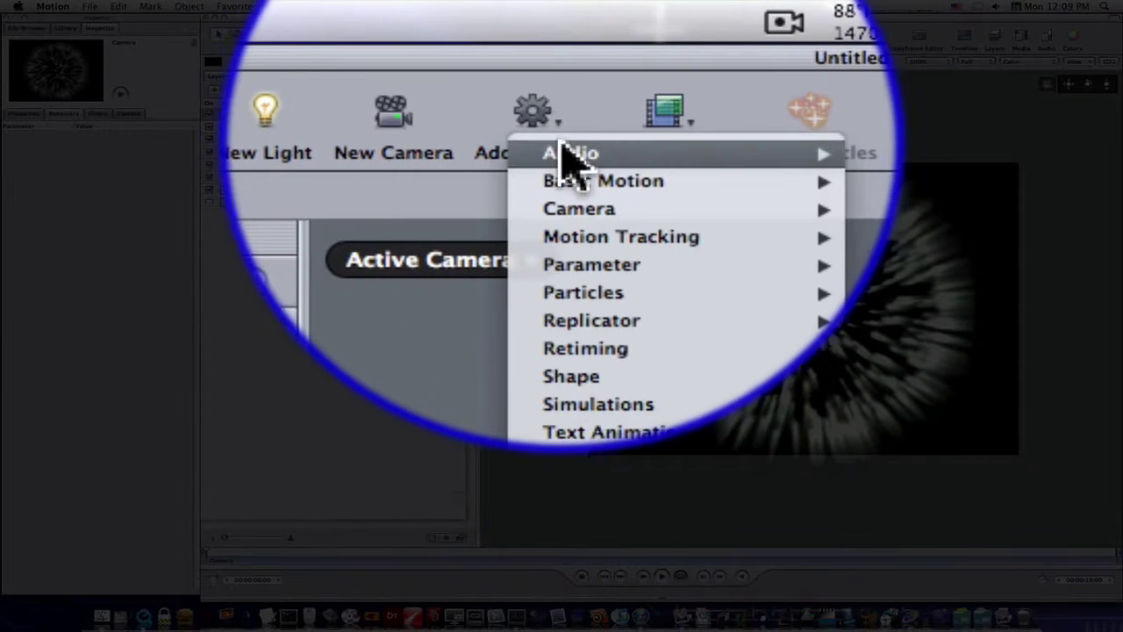
mouse_move(563, 68)
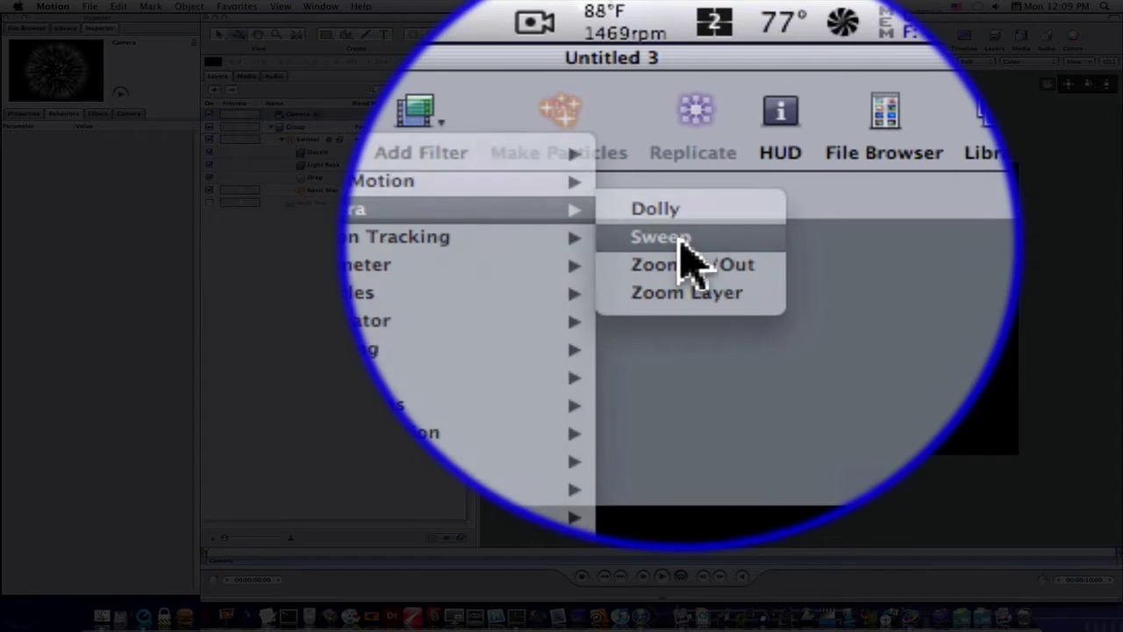
click(676, 78)
click(336, 305)
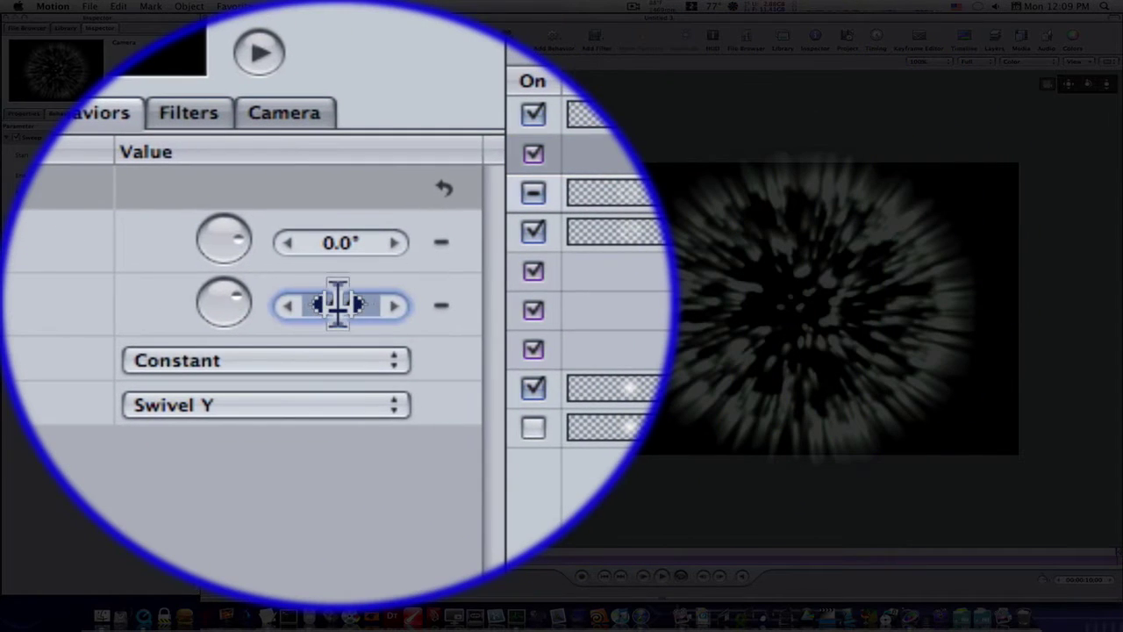
text(360)
key(Return)
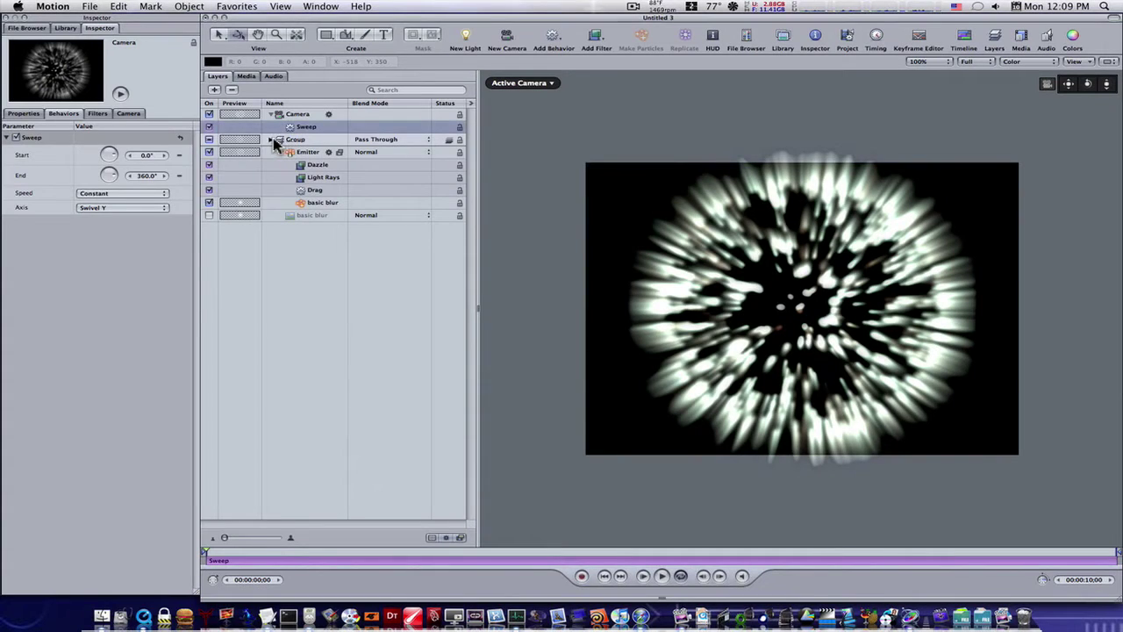
click(272, 139)
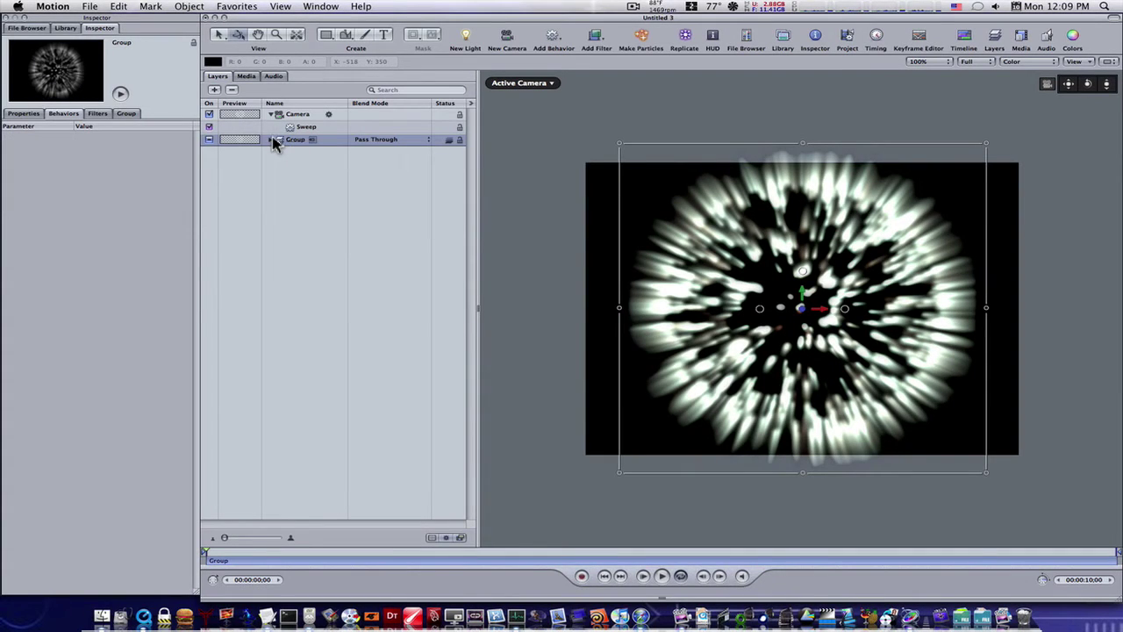
Add a new Group 1 below the particle Group and put the Ribbons background in it.
click(214, 90)
drag(281, 148, 241, 185)
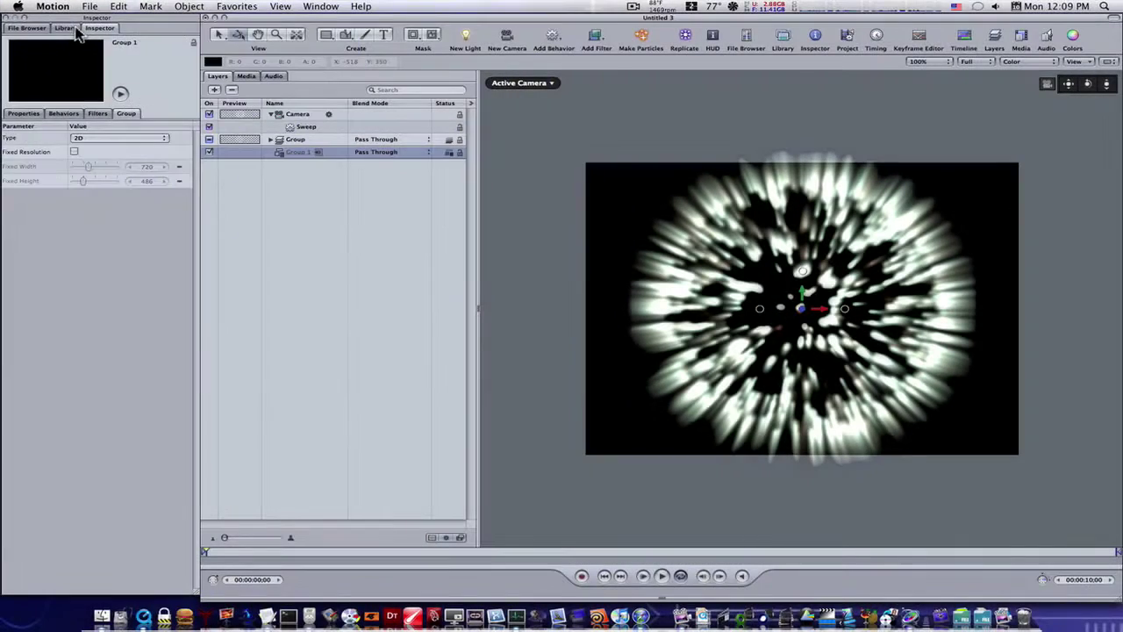
click(65, 27)
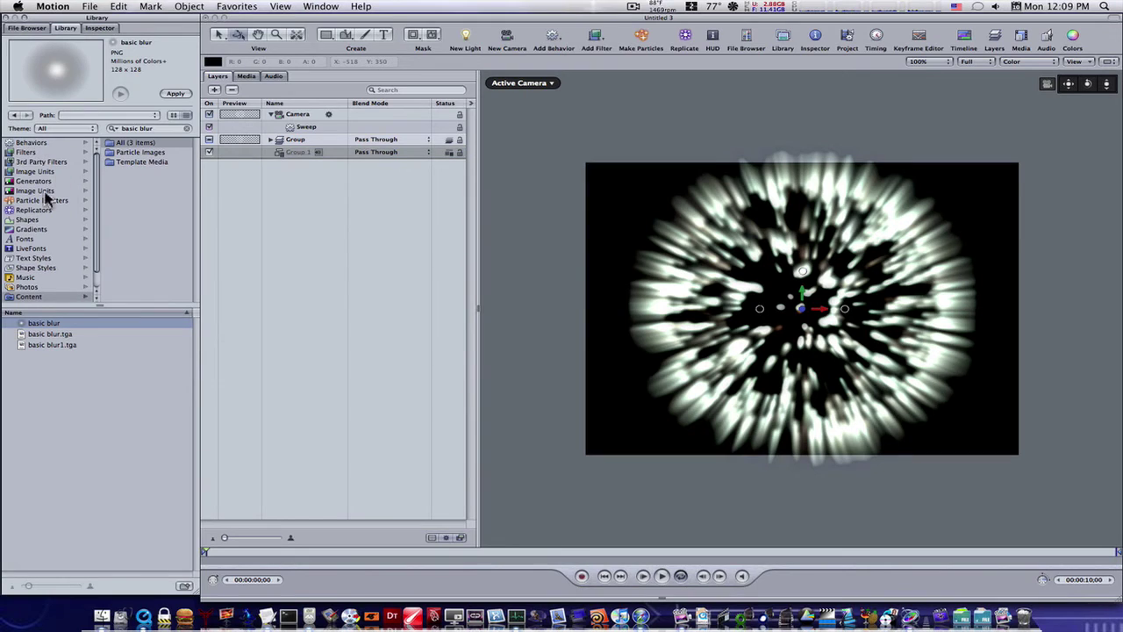
click(186, 128)
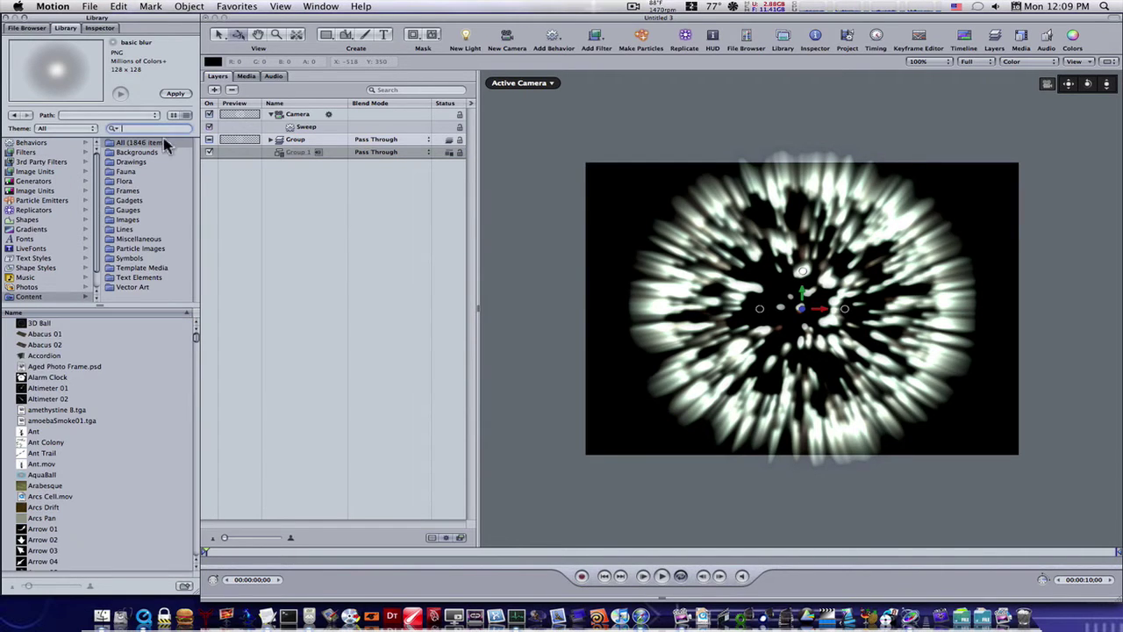
click(151, 153)
drag(196, 364, 190, 520)
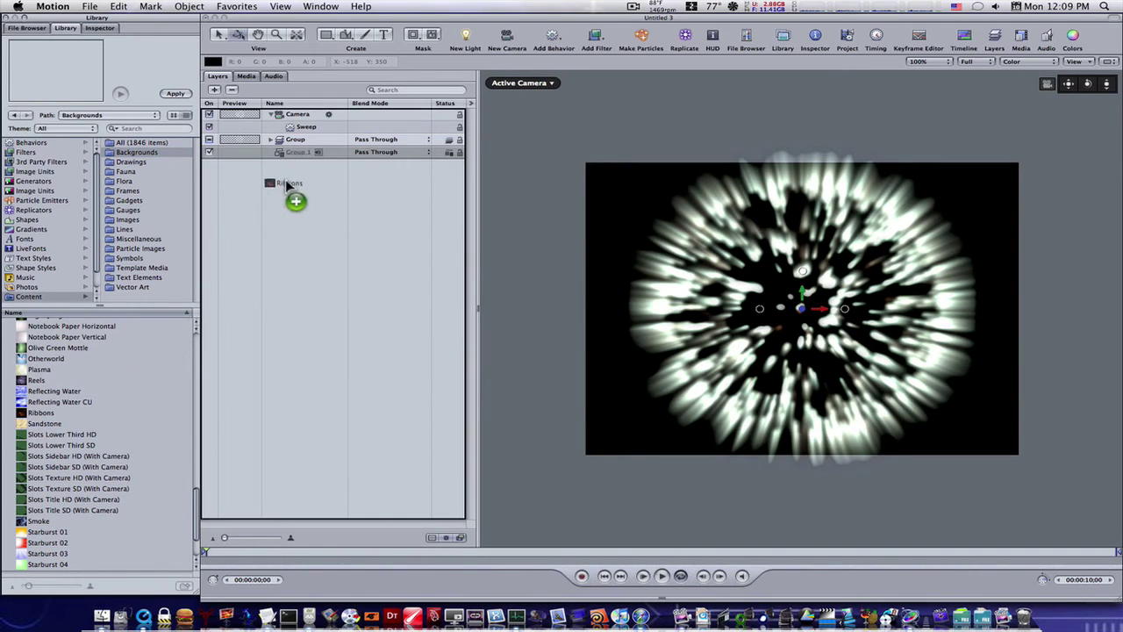
drag(297, 154, 297, 156)
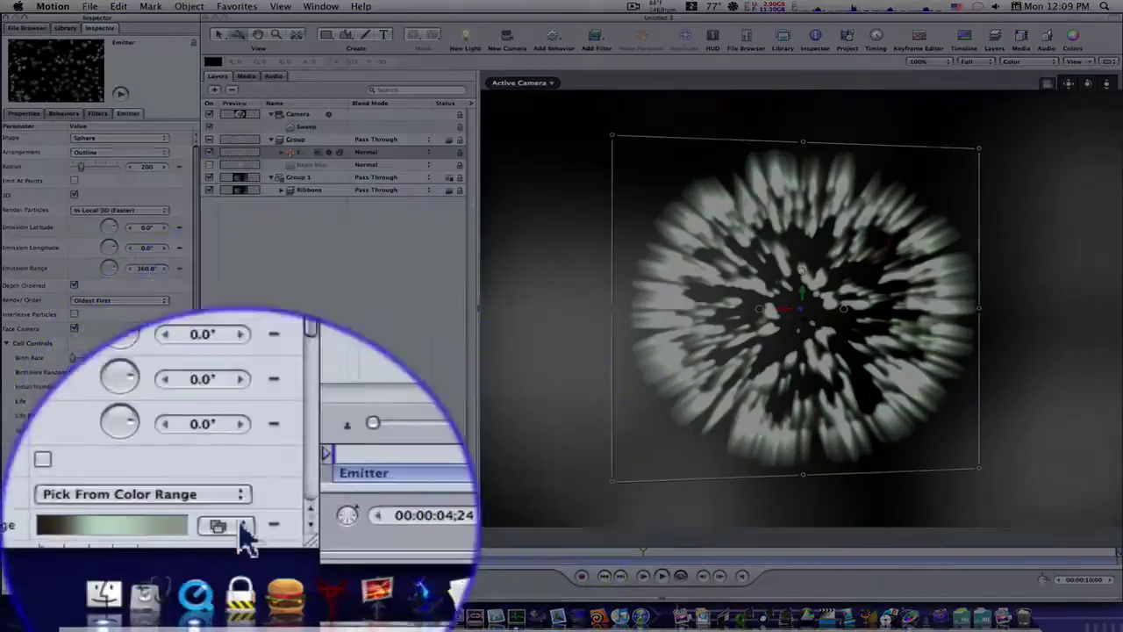
Apply the Atlantic Blue colour-range gradient to the emitter and play to preview the burst.
click(156, 584)
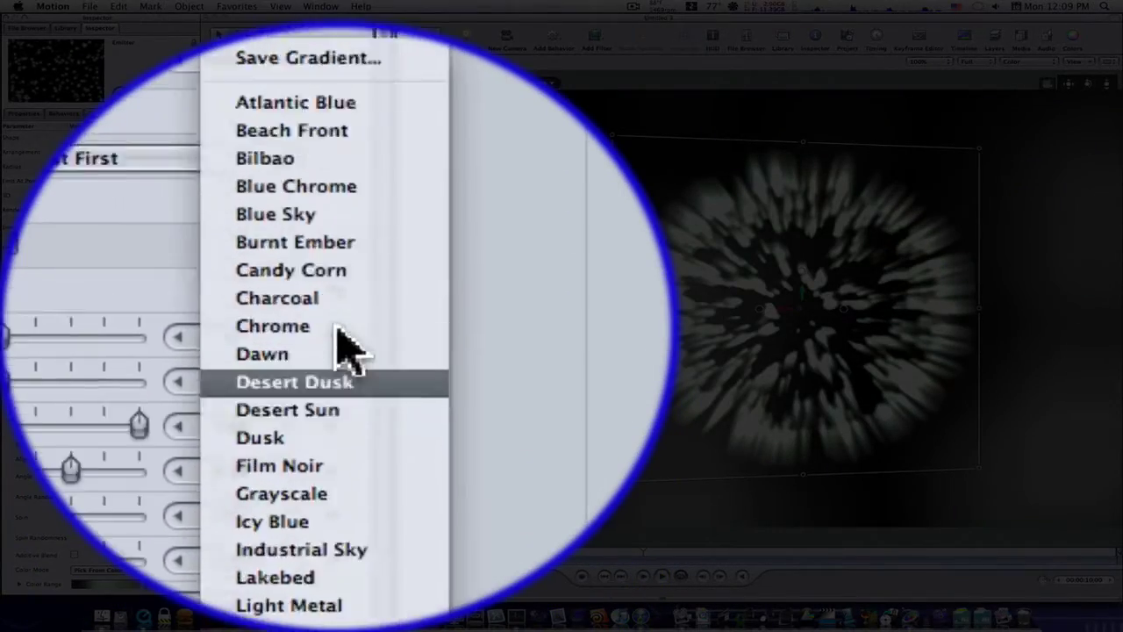
click(336, 296)
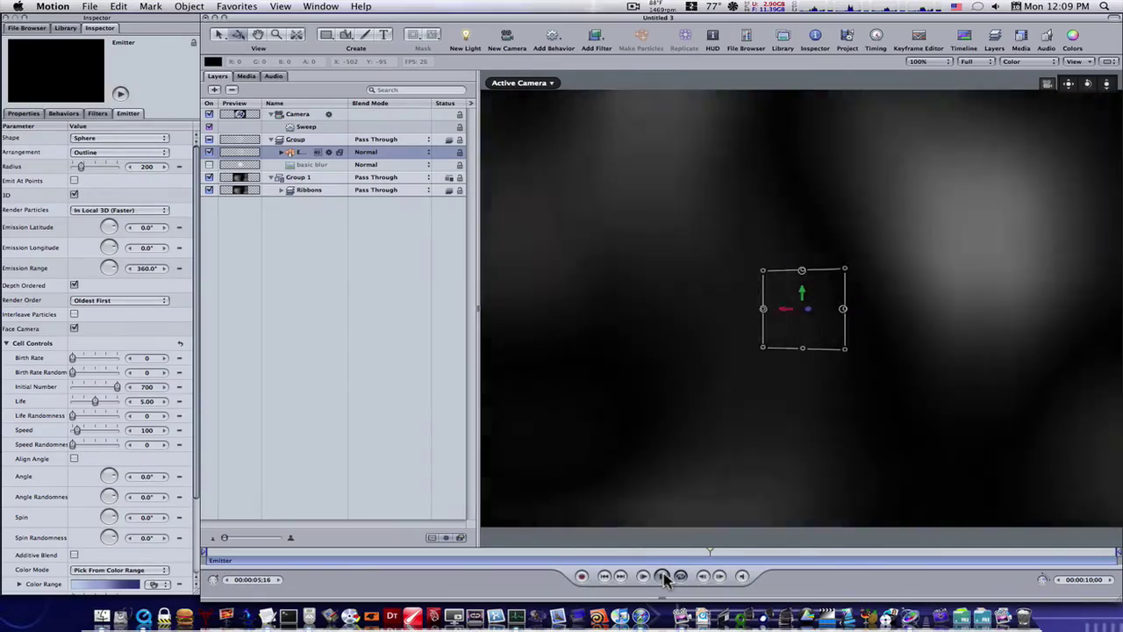
click(663, 575)
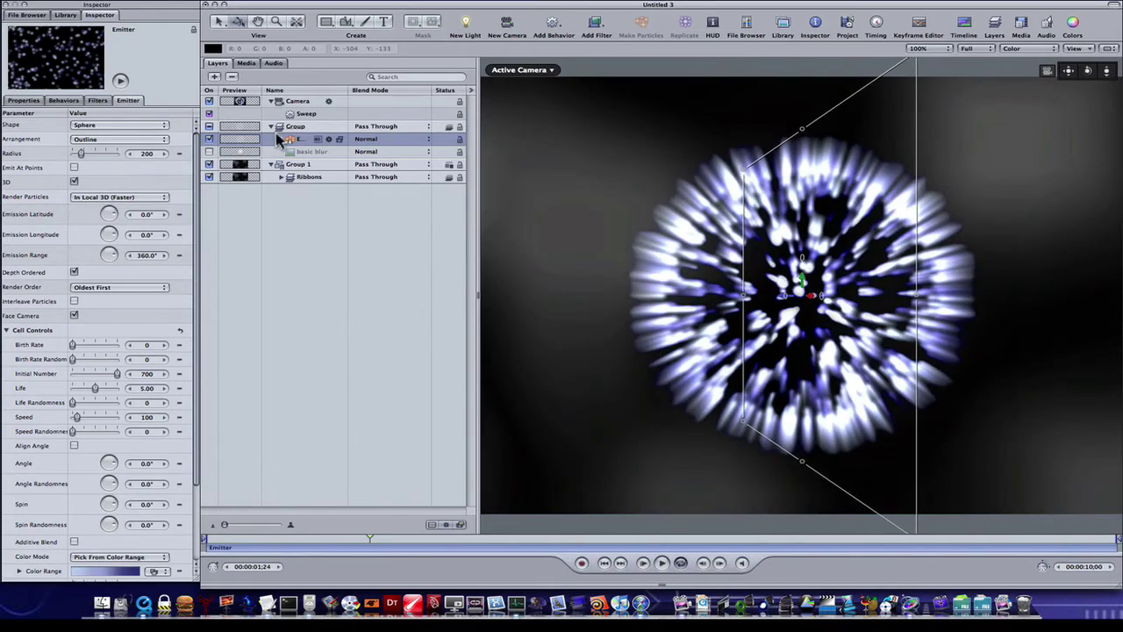
Collapse the particle group and bring up Group copy's transform properties.
click(271, 127)
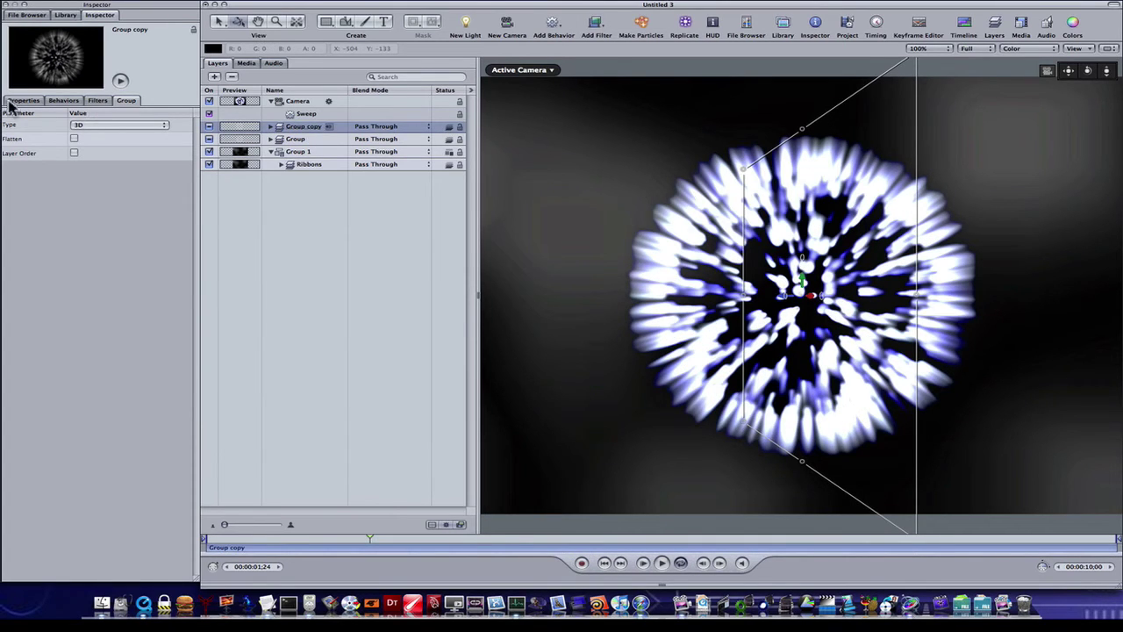
click(38, 101)
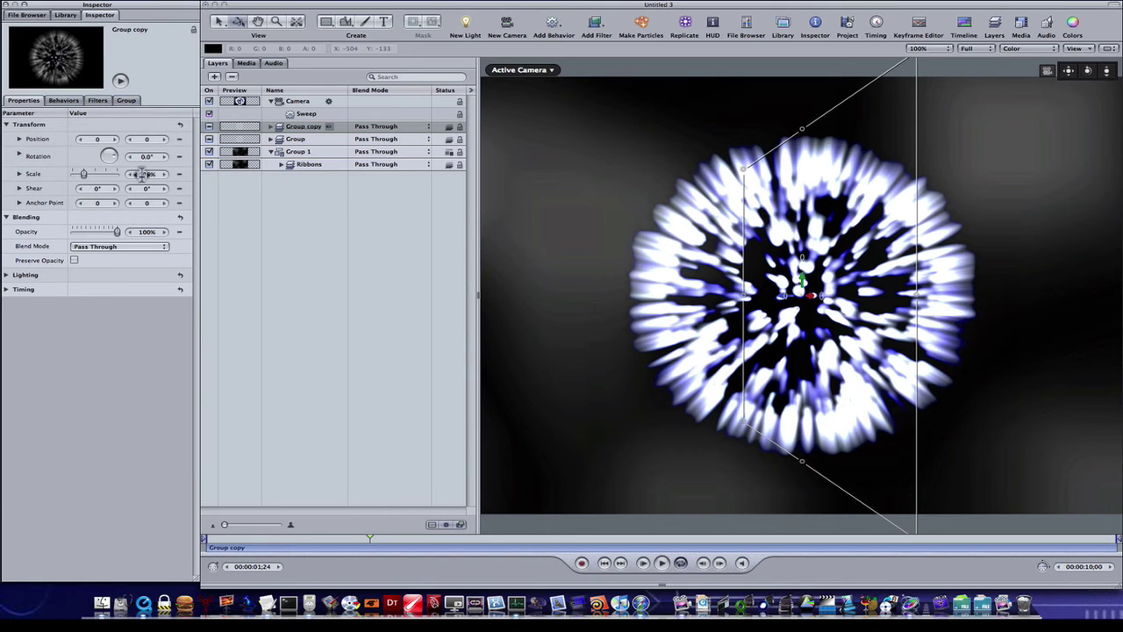